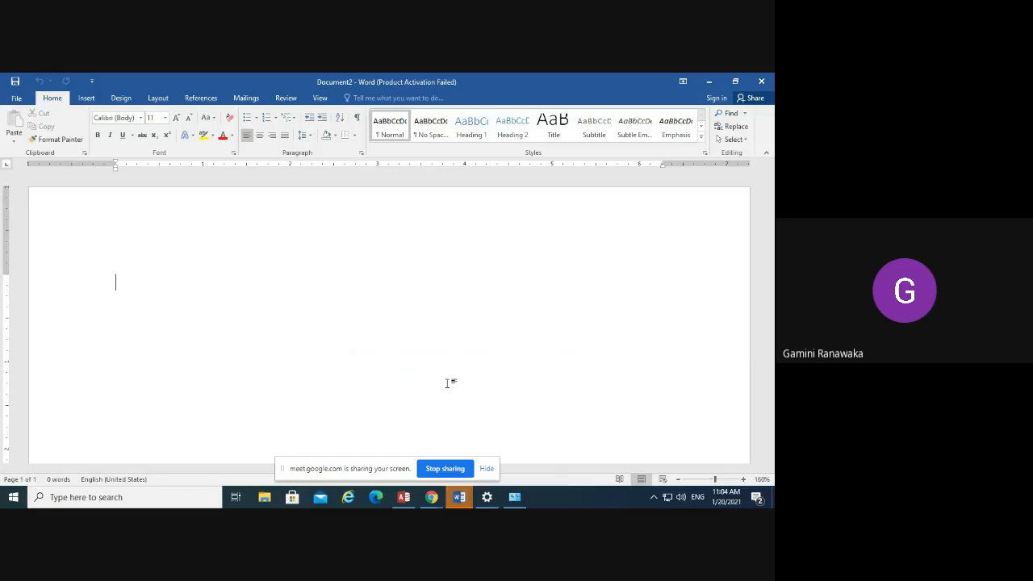
Fill the blank document with sample paragraphs using the formula =rand(100)
text(=)
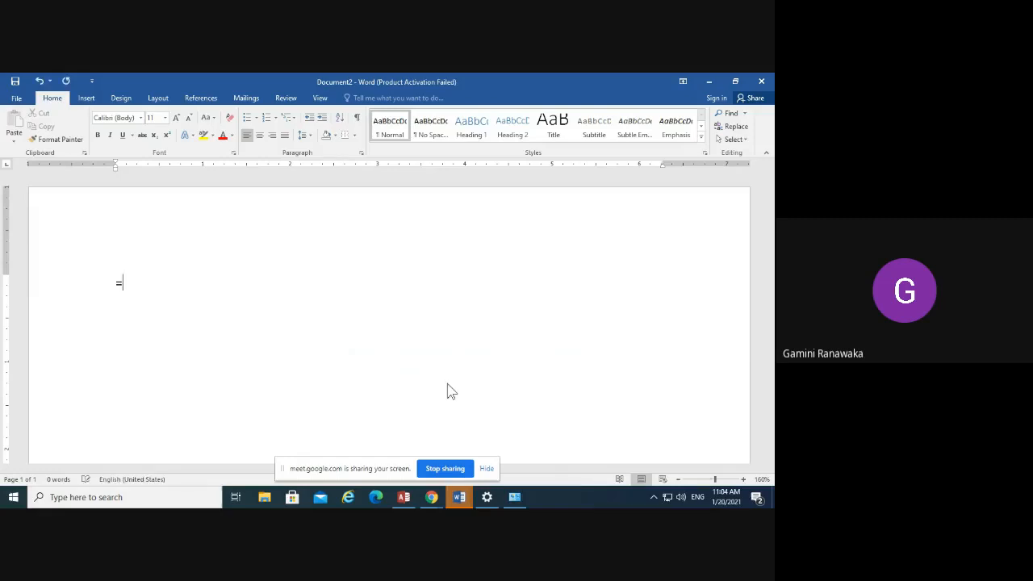
text(rand())
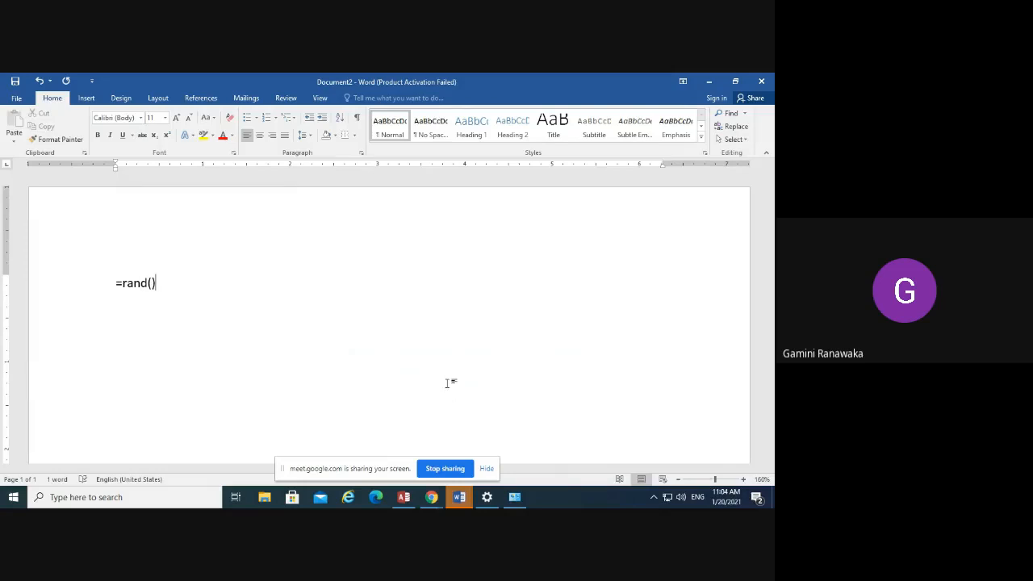
key(BackSpace)
text(100))
key(Return)
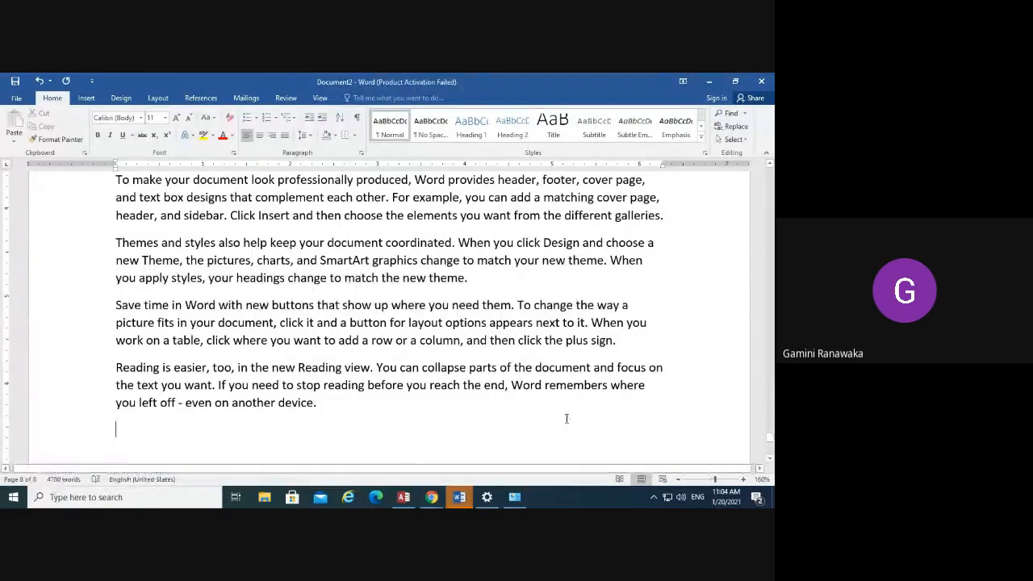
Look over the generated pages from the end back to the first ones at 40% zoom
scroll(567, 418, down, 7)
scroll(566, 417, up, 1)
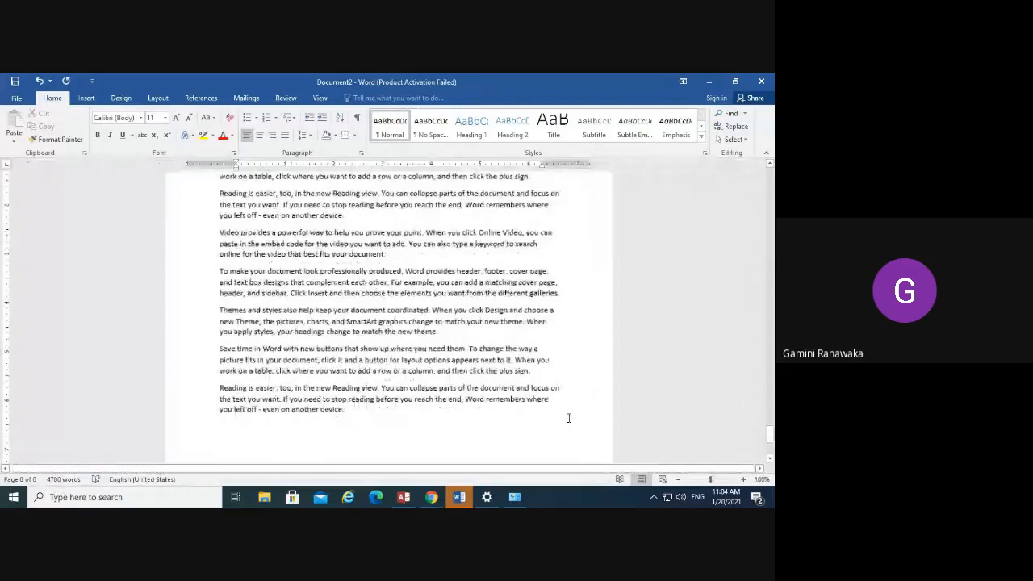
drag(768, 442, 765, 196)
ctrl+scroll(393, 250, down, 6)
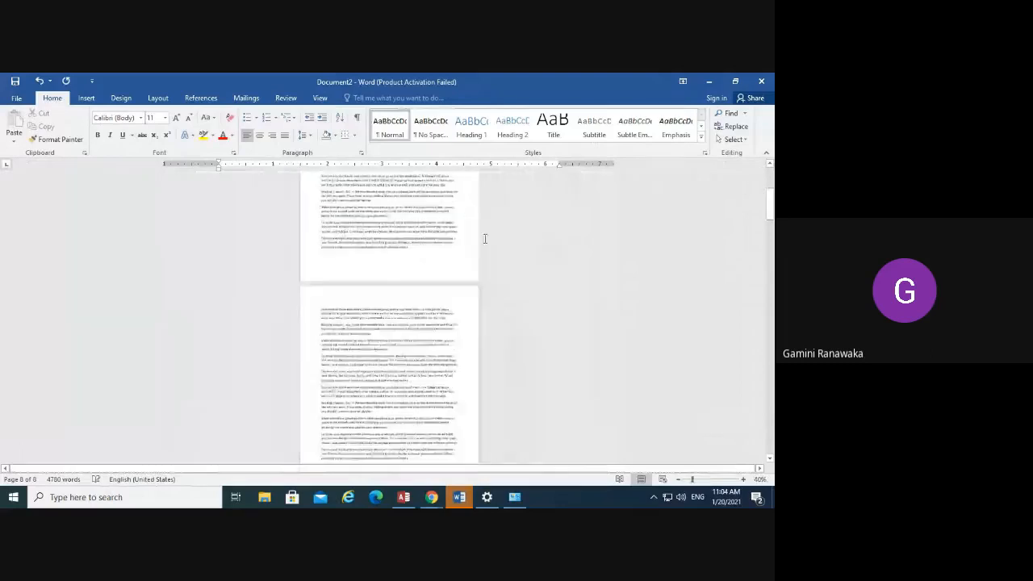
scroll(394, 250, up, 3)
scroll(394, 250, up, 1)
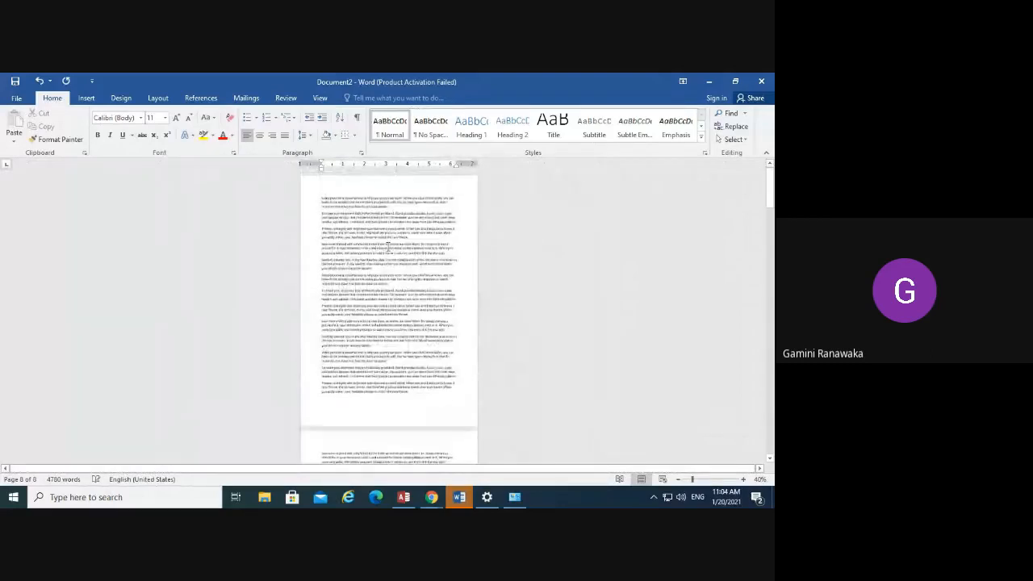
scroll(384, 266, down, 2)
scroll(384, 307, down, 1)
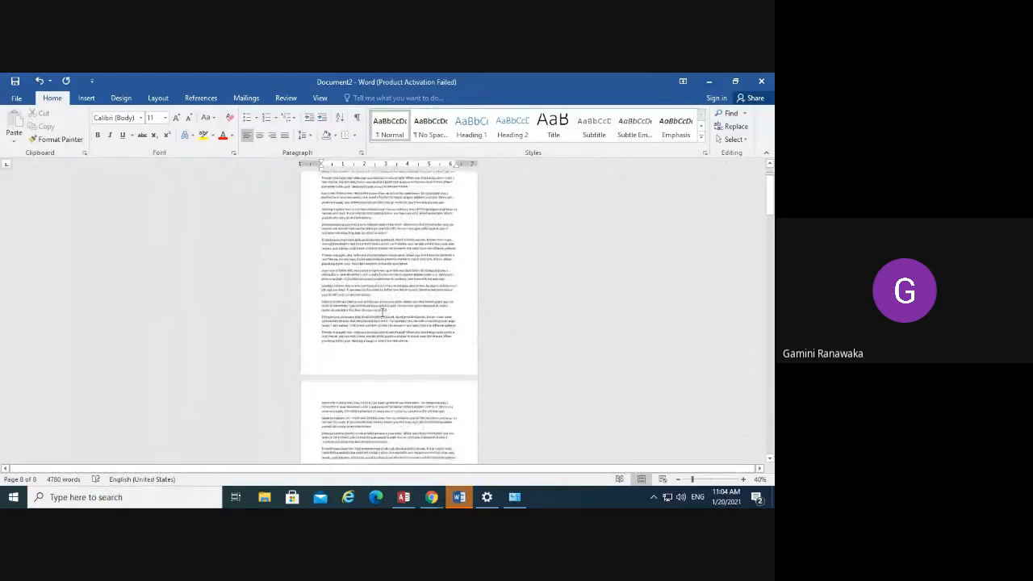
scroll(373, 280, up, 1)
scroll(373, 280, up, 2)
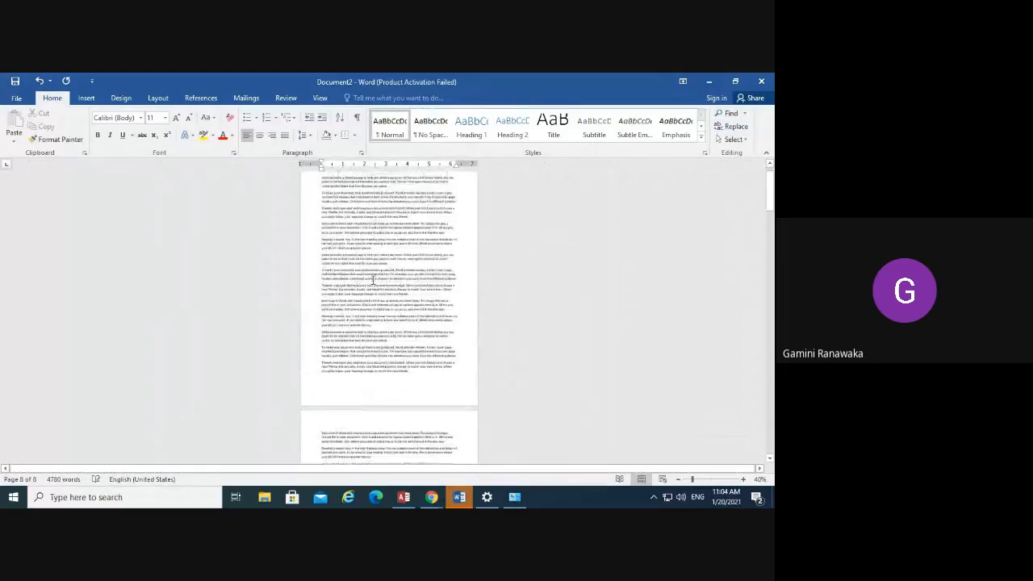
scroll(373, 280, down, 3)
scroll(373, 281, down, 1)
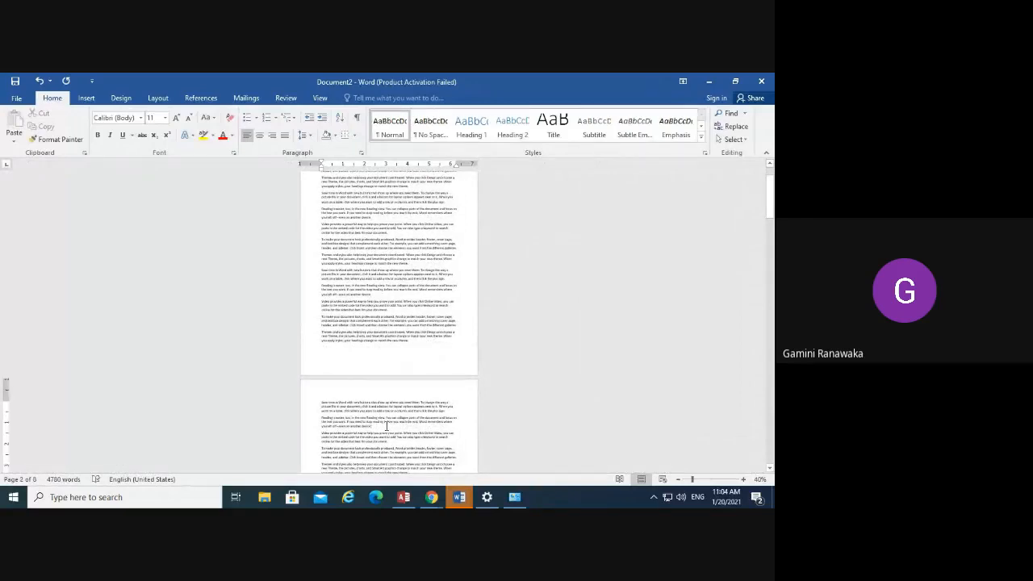
Insert a page break after the "Reading is easier" paragraph near the top of page 2
scroll(388, 426, up, 7)
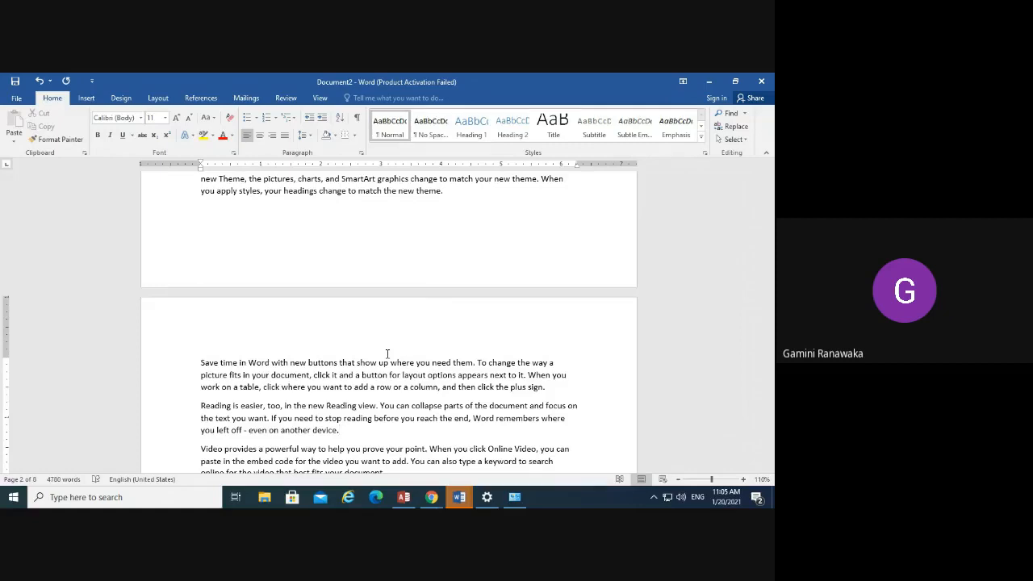
click(156, 100)
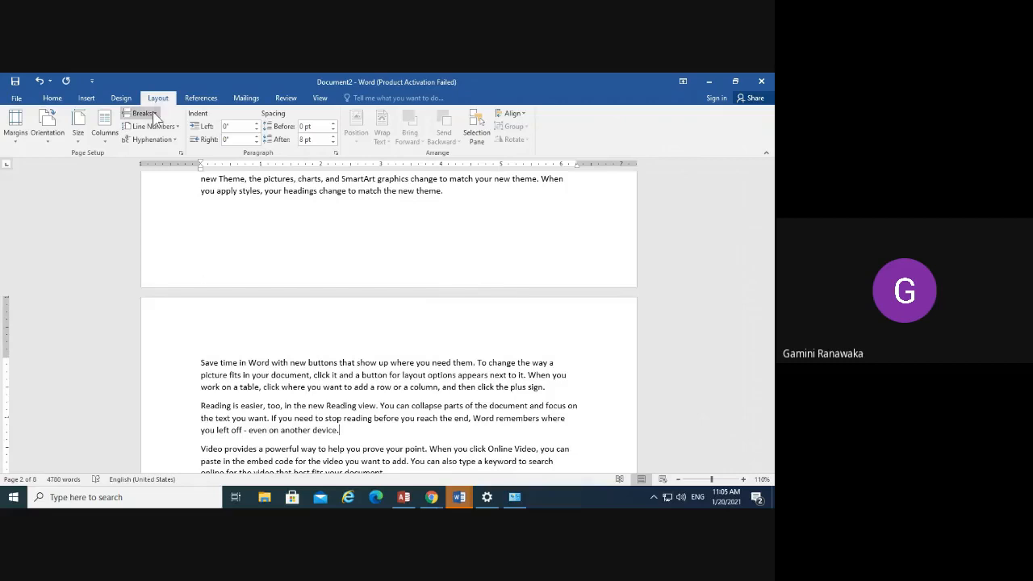
click(154, 114)
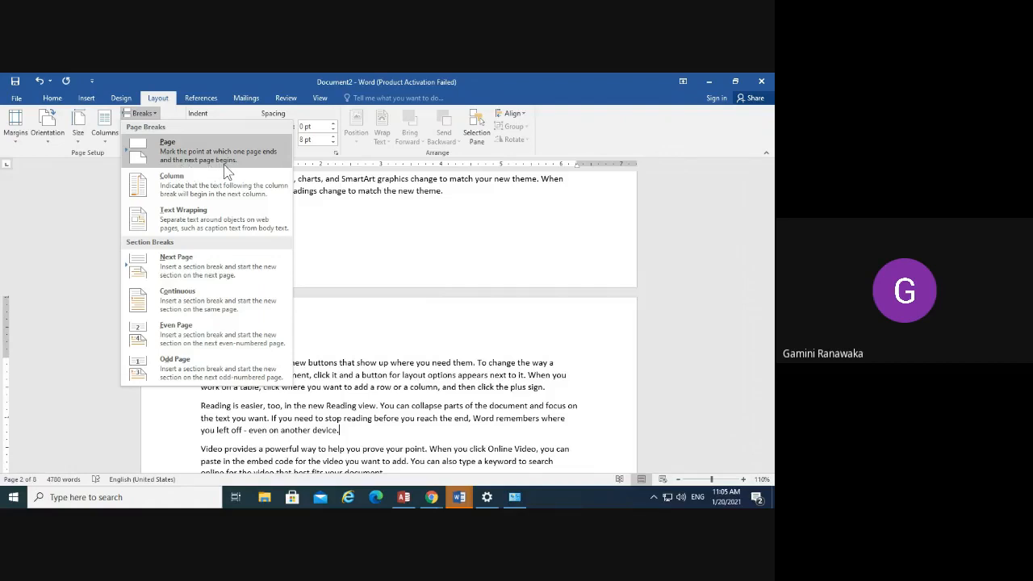
click(345, 430)
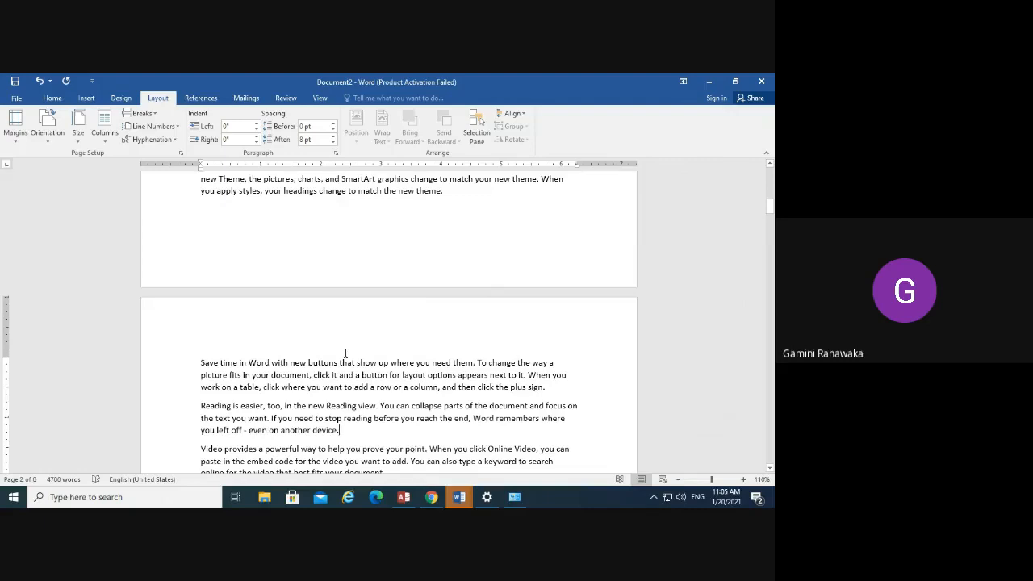
key(ctrl+Return)
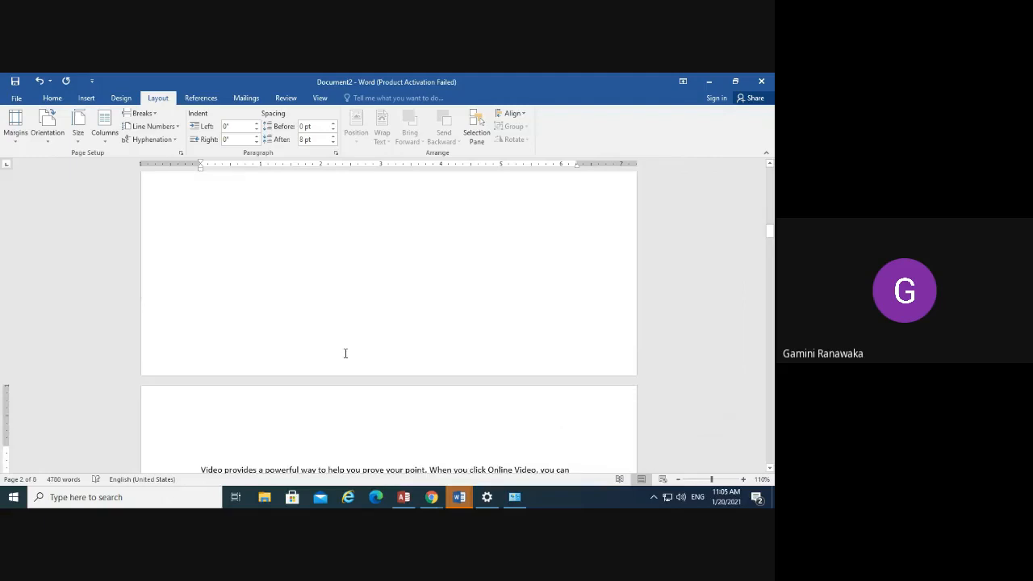
Examine how the text is split across the pages before and after the inserted page break
scroll(260, 293, up, 5)
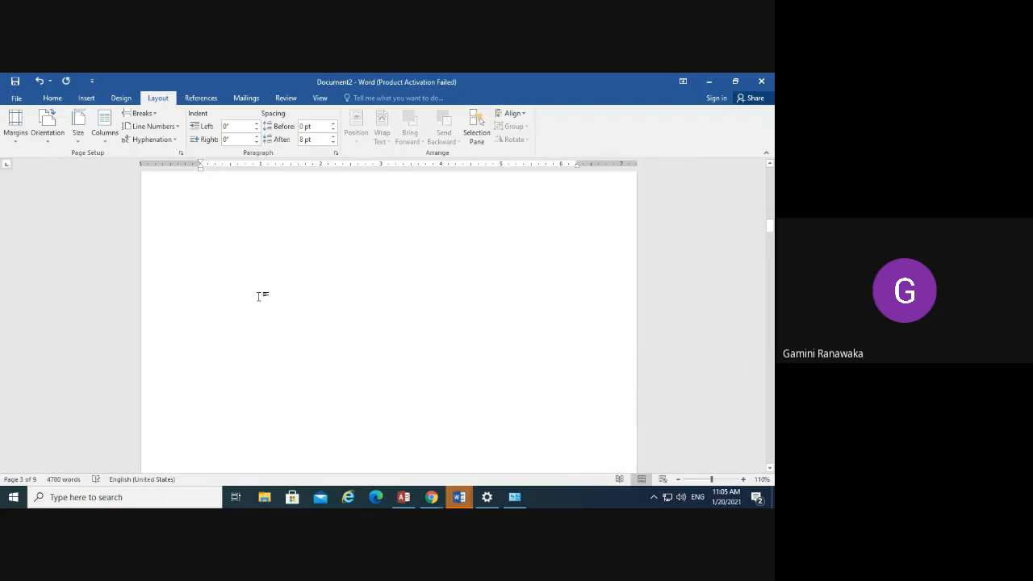
scroll(260, 306, up, 10)
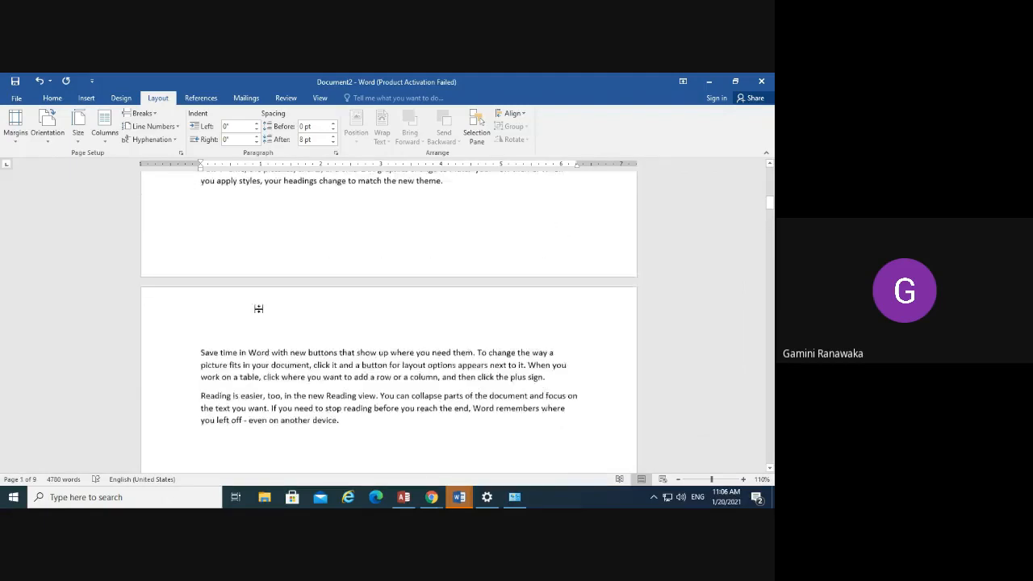
scroll(260, 308, down, 10)
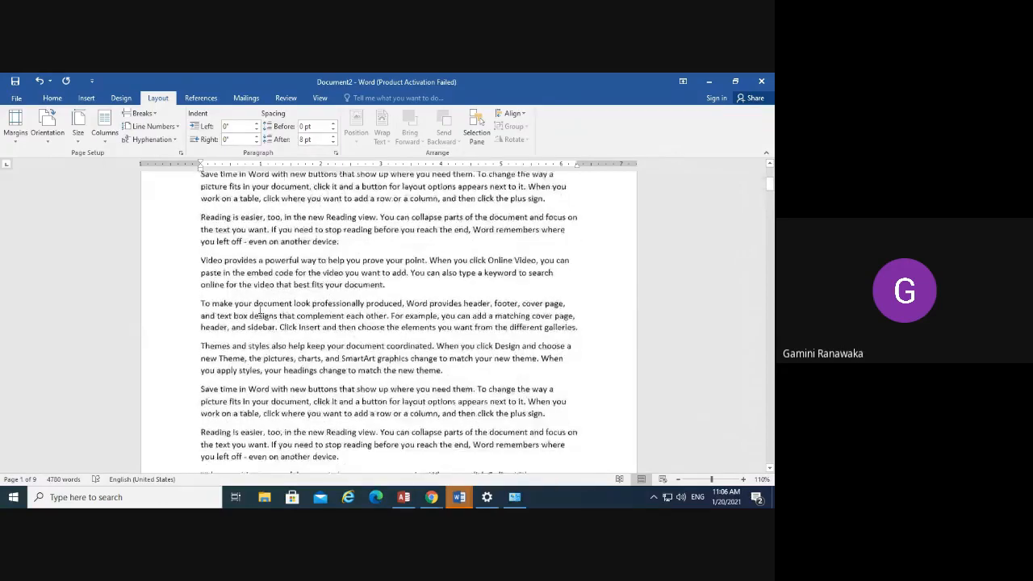
scroll(259, 313, down, 5)
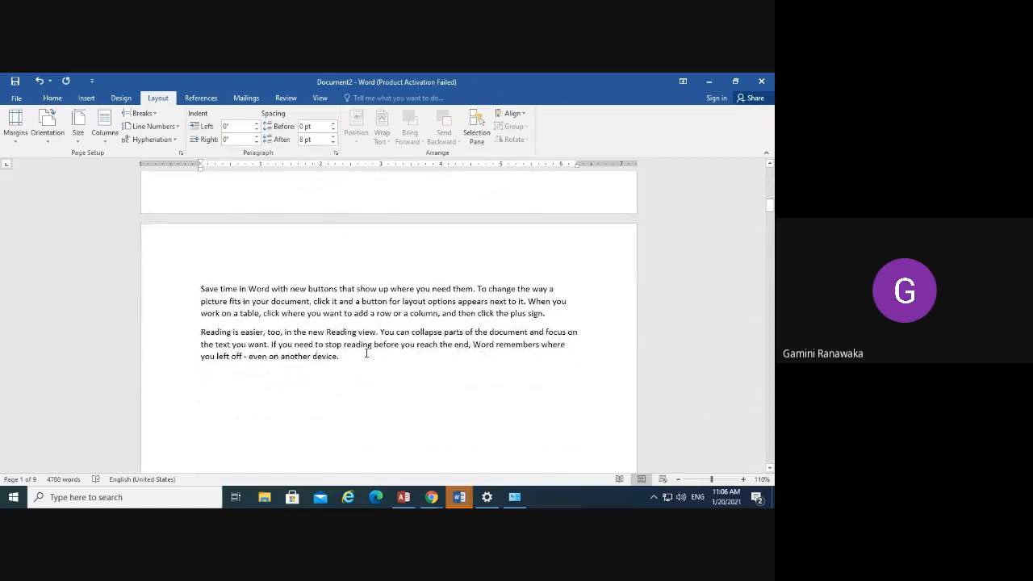
scroll(365, 347, down, 2)
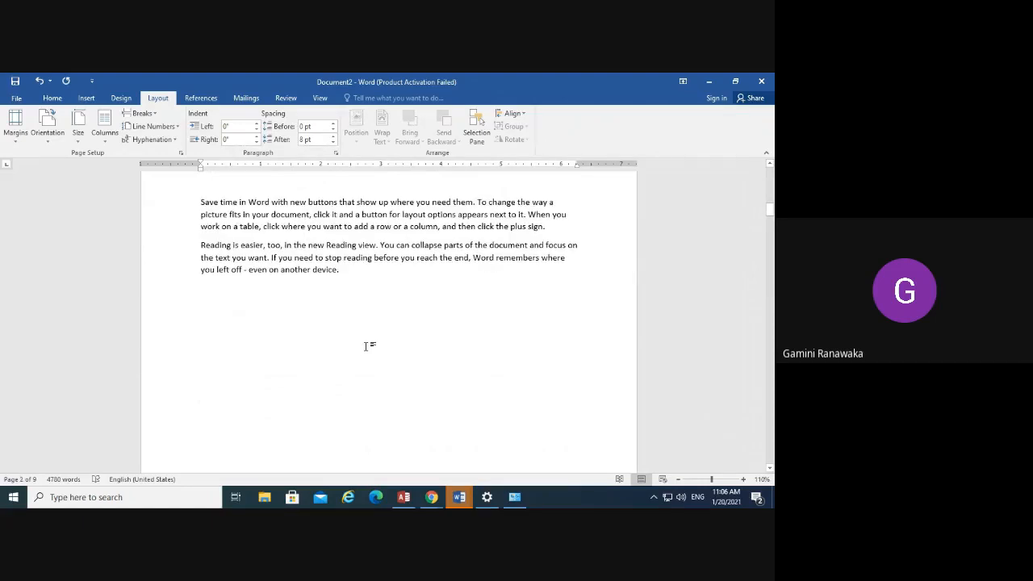
scroll(365, 347, up, 1)
scroll(365, 345, up, 1)
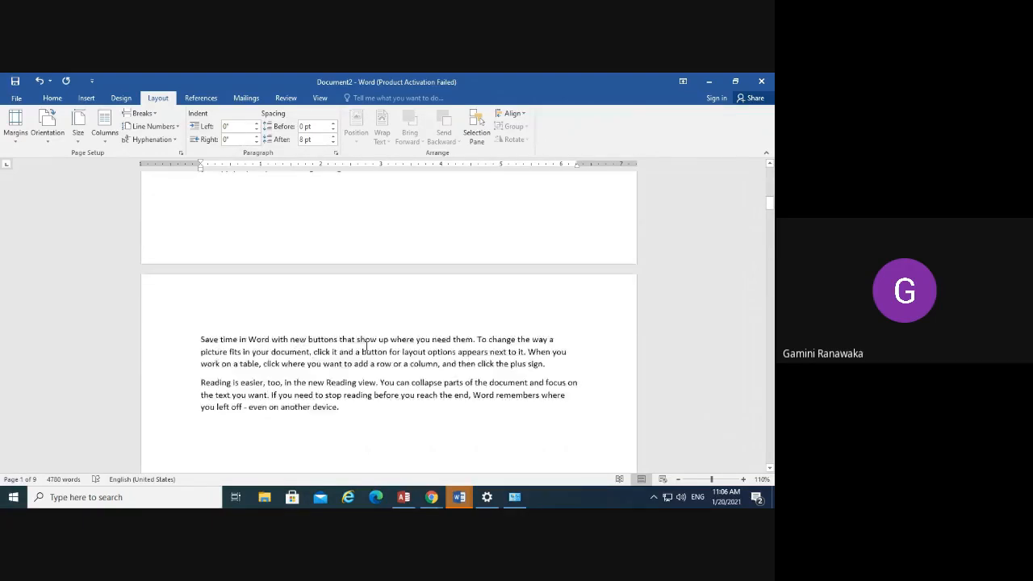
scroll(365, 345, down, 5)
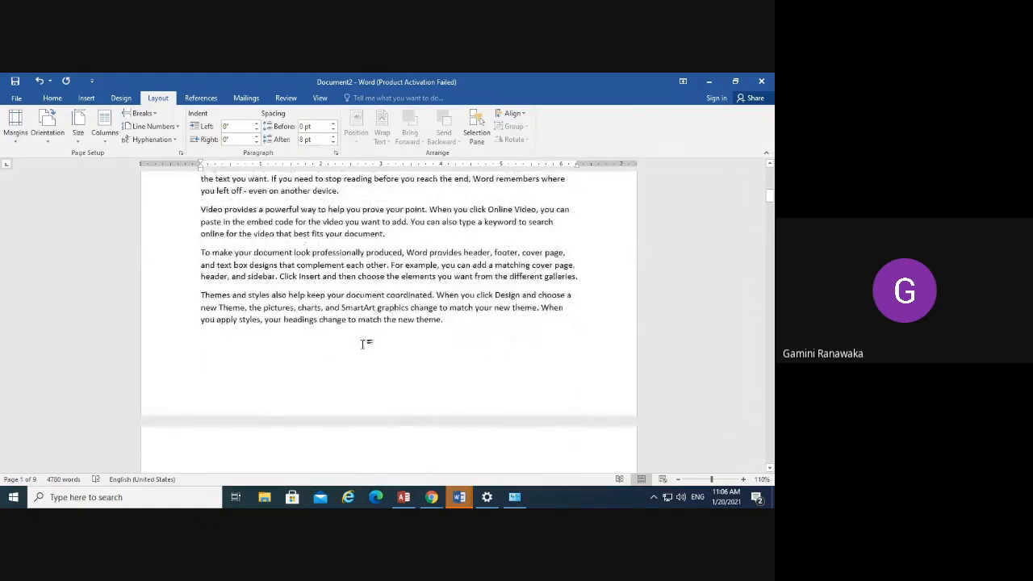
Highlight the first paragraph after the page break, "Video provides a powerful way", in yellow
ctrl+scroll(362, 345, down, 7)
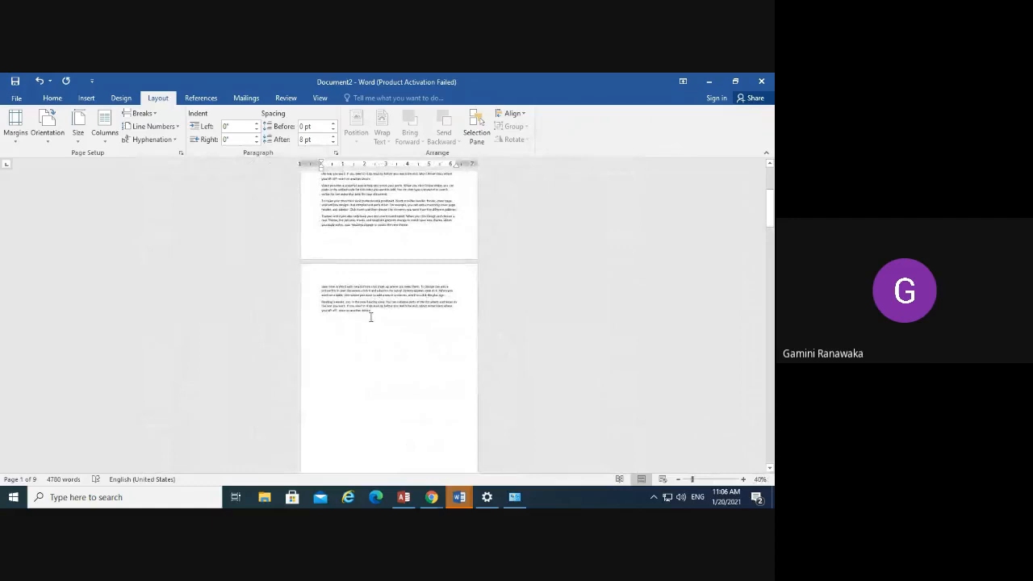
scroll(367, 327, down, 10)
drag(321, 399, 391, 405)
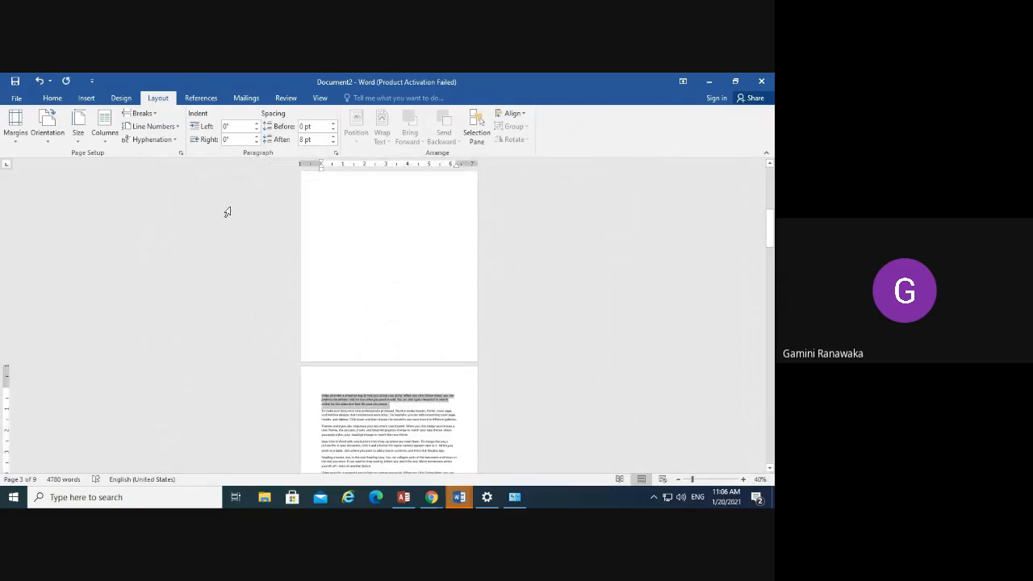
click(52, 97)
click(204, 140)
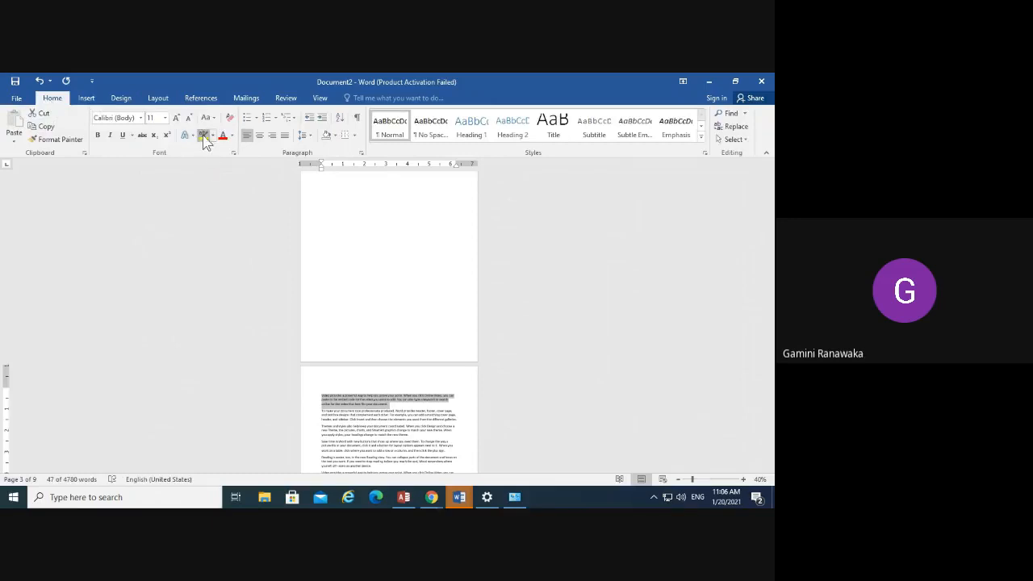
Copy a large block of text from page 1 and paste it twice before the page break, adding a new line at the end
scroll(414, 284, up, 5)
scroll(413, 284, up, 10)
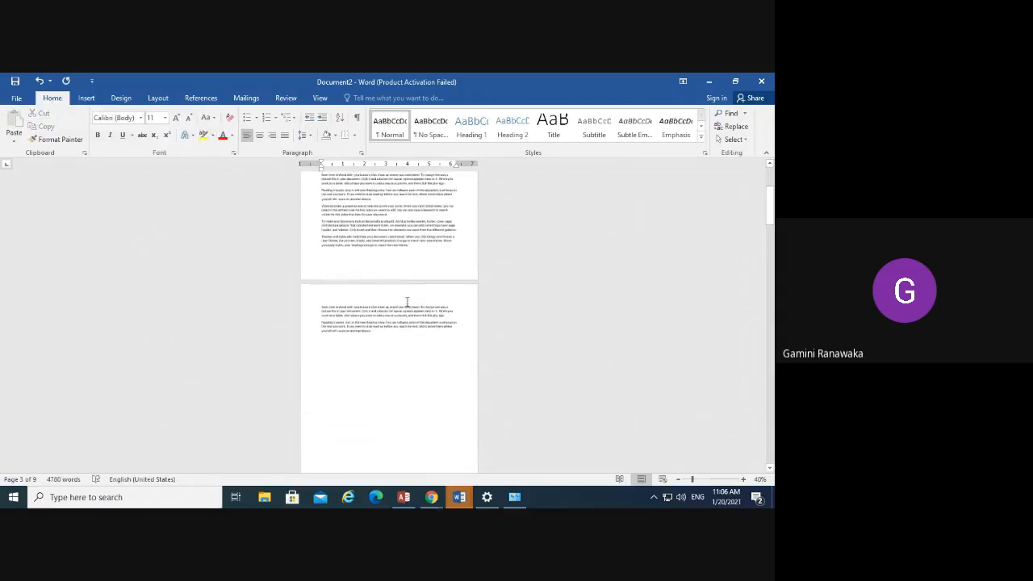
drag(323, 214, 375, 349)
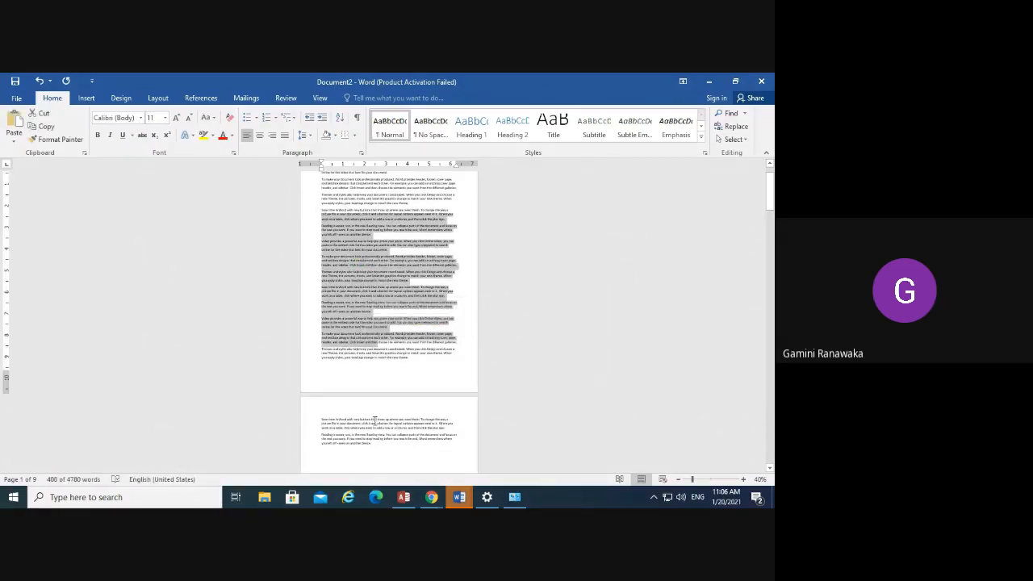
click(380, 458)
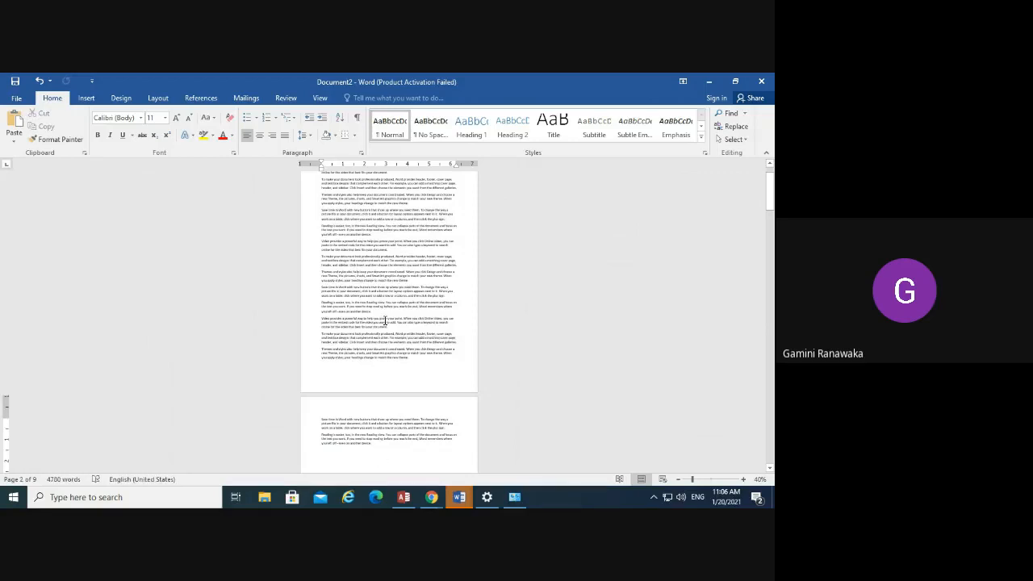
scroll(384, 321, down, 5)
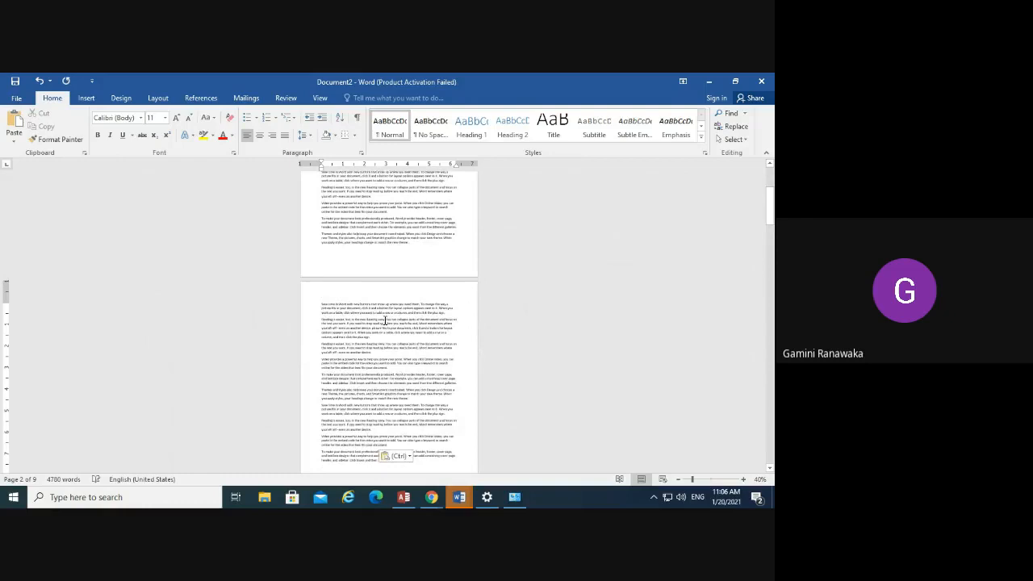
key(ctrl+v)
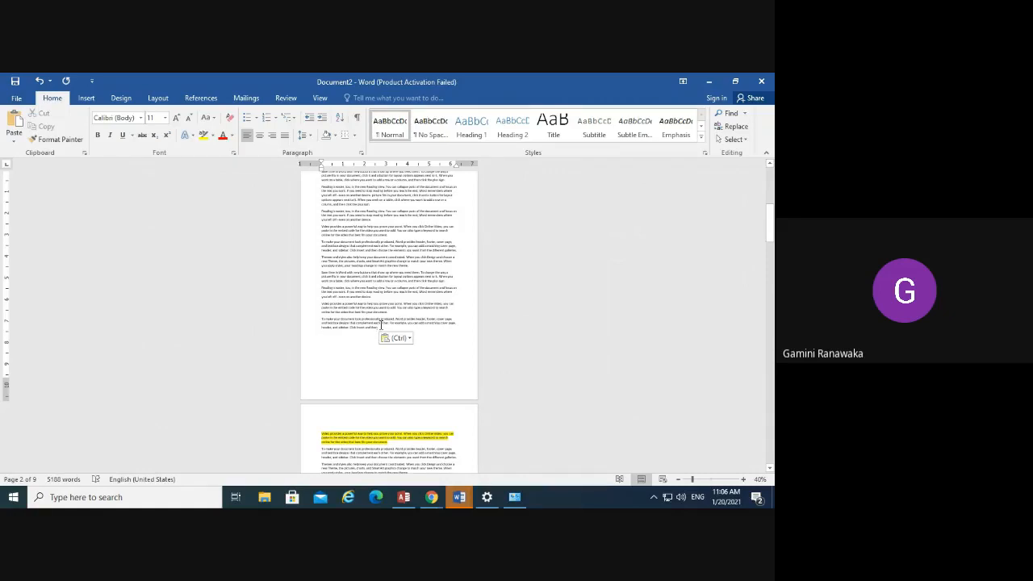
key(Return)
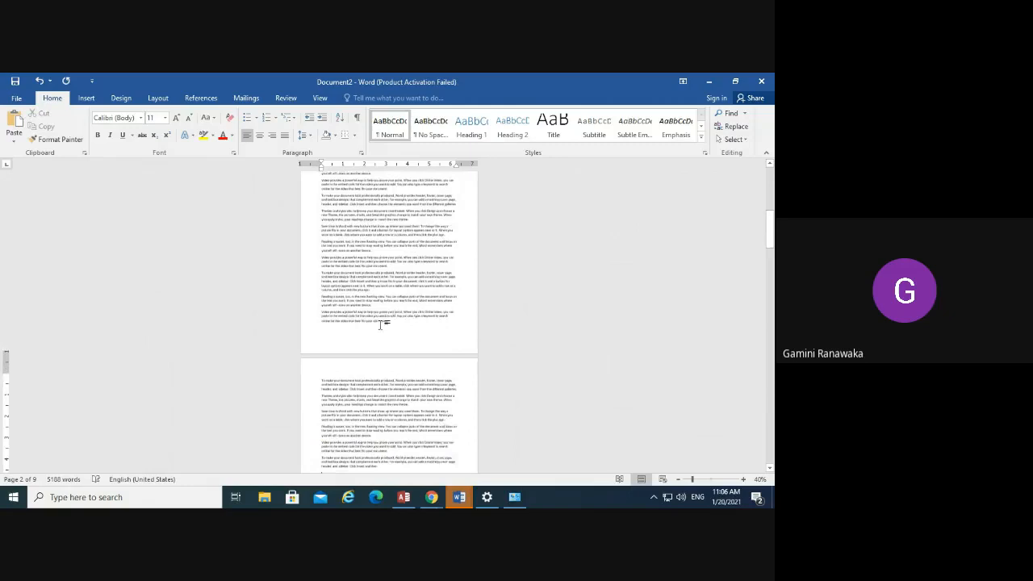
key(ctrl+v)
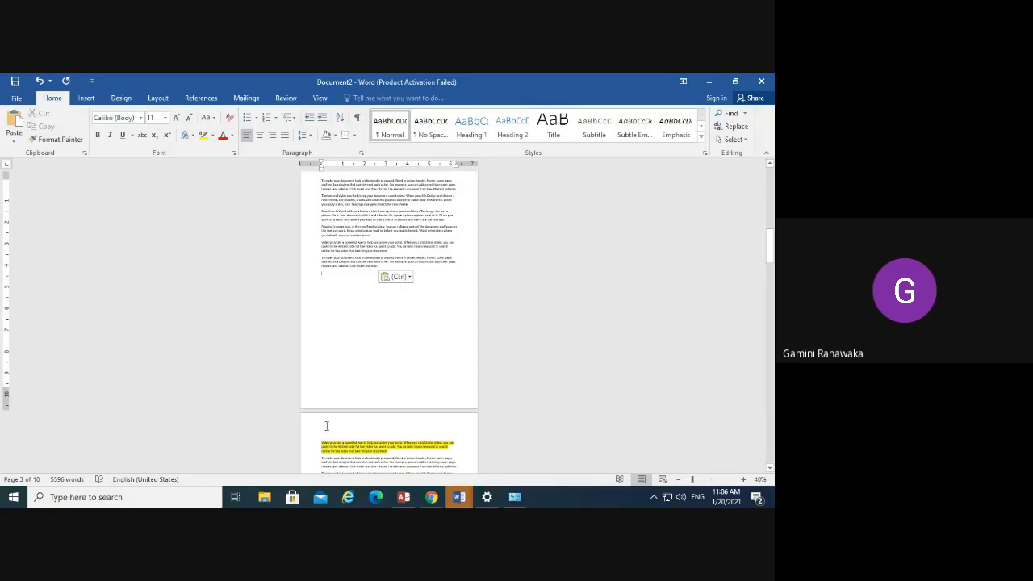
Show the formatting marks and delete the page break above the highlighted paragraph
ctrl+scroll(415, 360, up, 7)
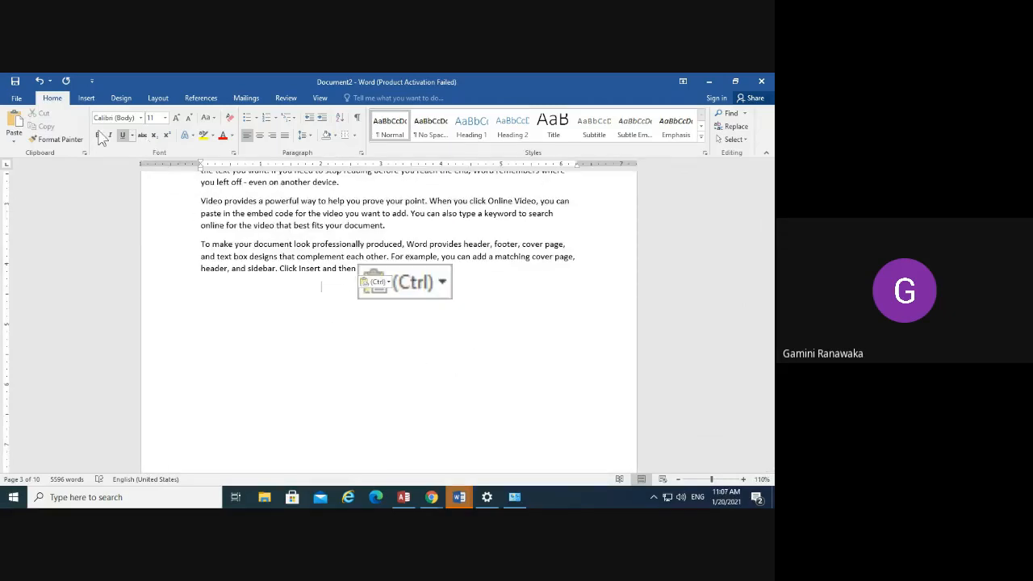
click(357, 119)
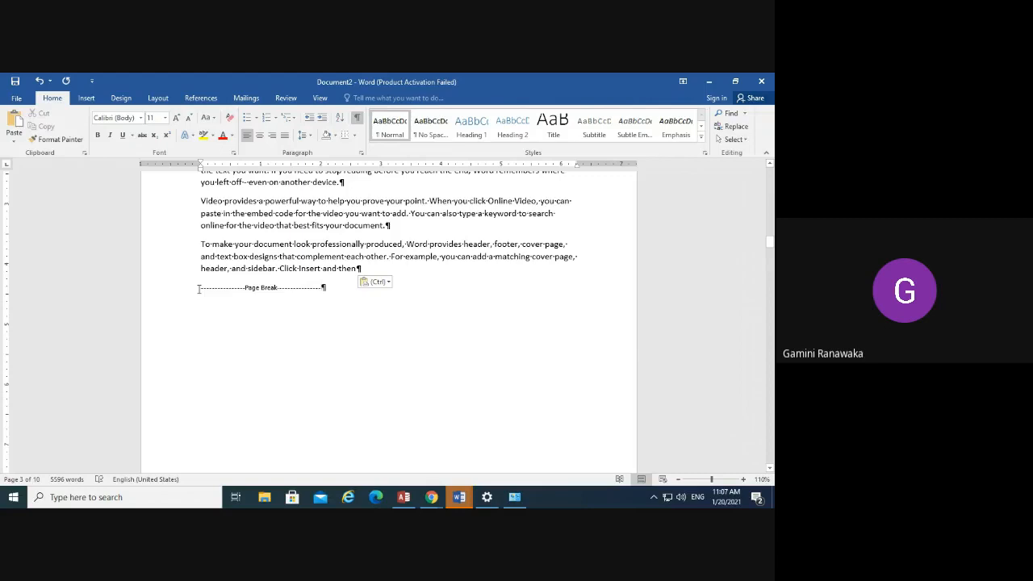
drag(198, 289, 289, 292)
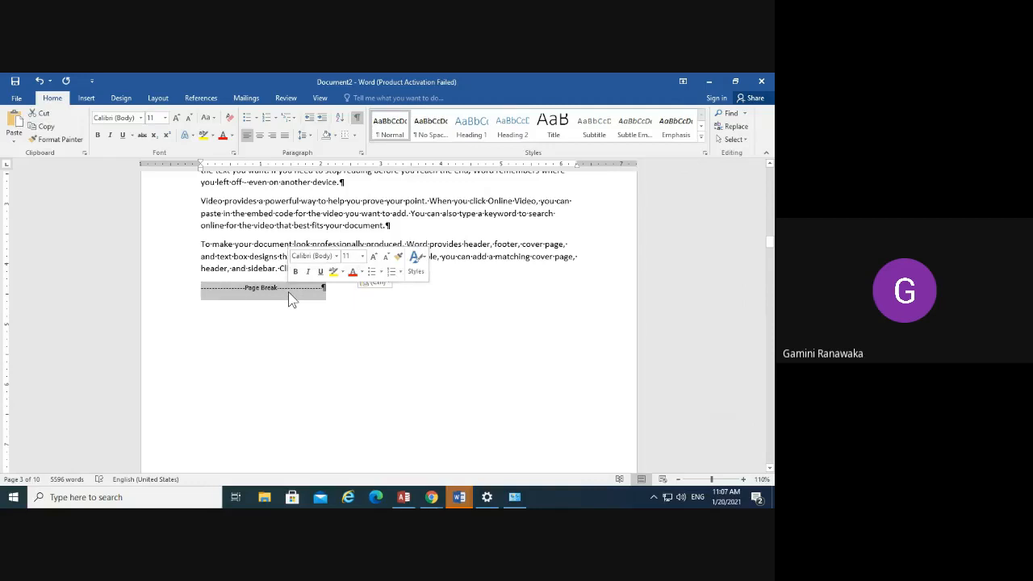
key(Delete)
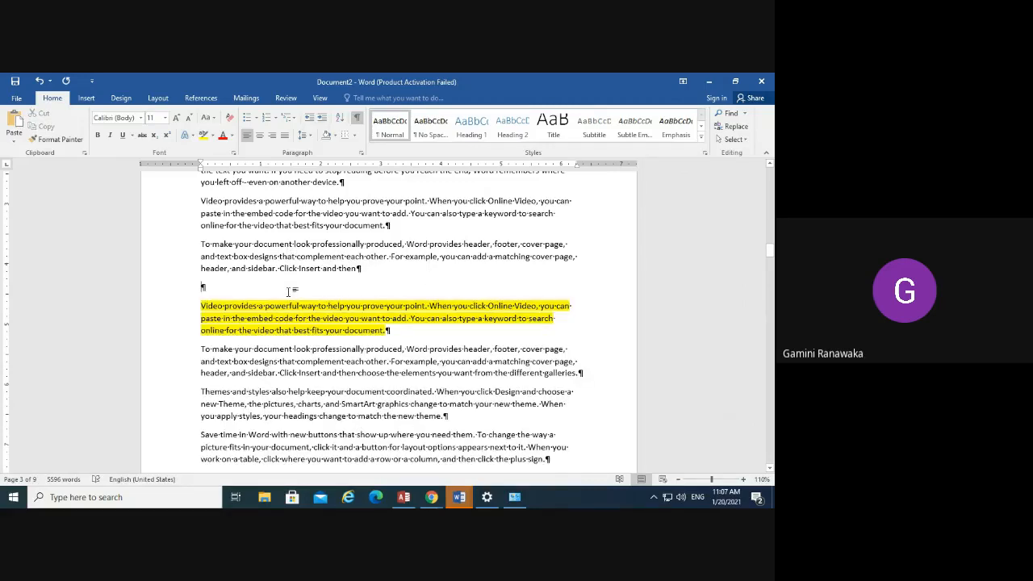
Insert a page break on the empty line above the yellow-highlighted paragraph
key(ctrl+Return)
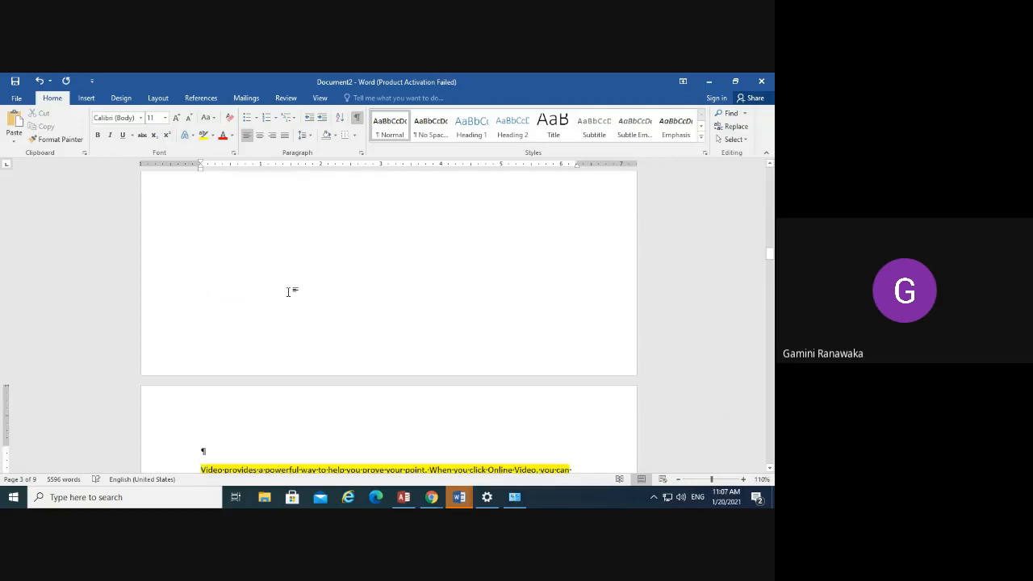
scroll(289, 292, up, 5)
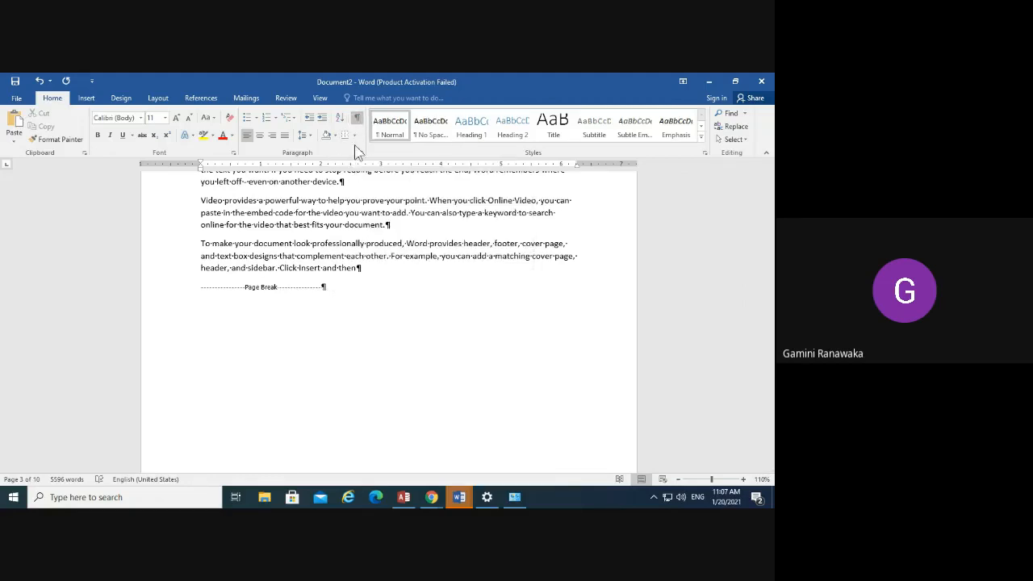
scroll(386, 246, up, 1)
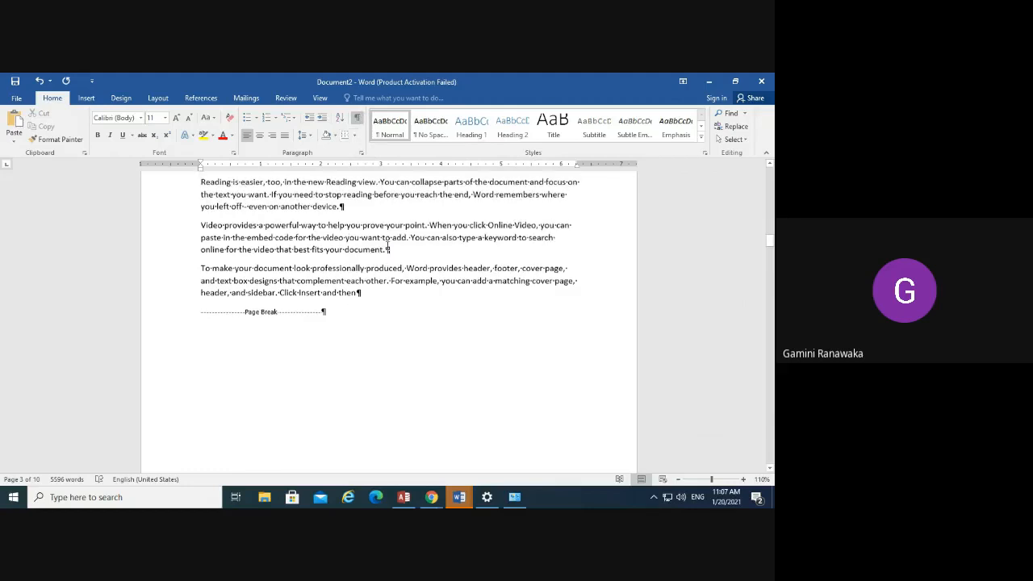
Add two empty lines after the "Video provides a powerful way" paragraph above the page break, and indent the second with four tabs and spaces
click(395, 257)
key(Return)
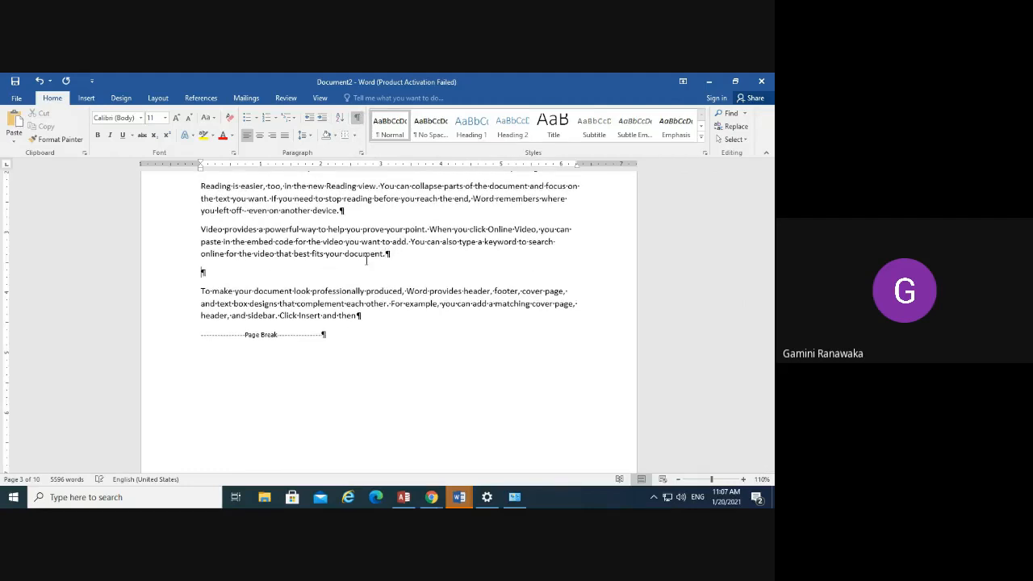
key(Return)
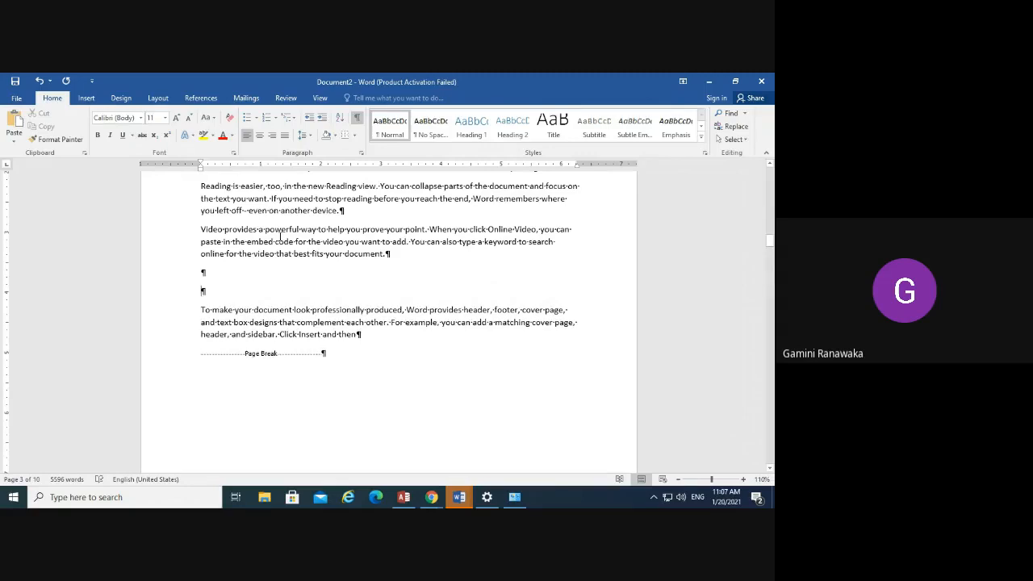
key(Tab)
key(Tab)
key(Tab)
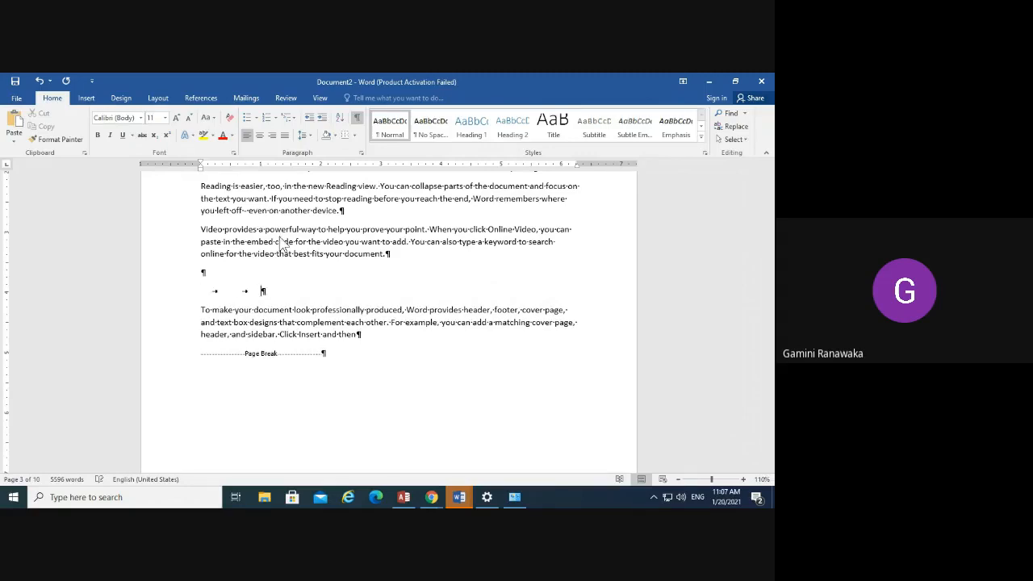
key(Tab)
Insert page numbers at the bottom of the page in the Plain Number 3 style
click(87, 98)
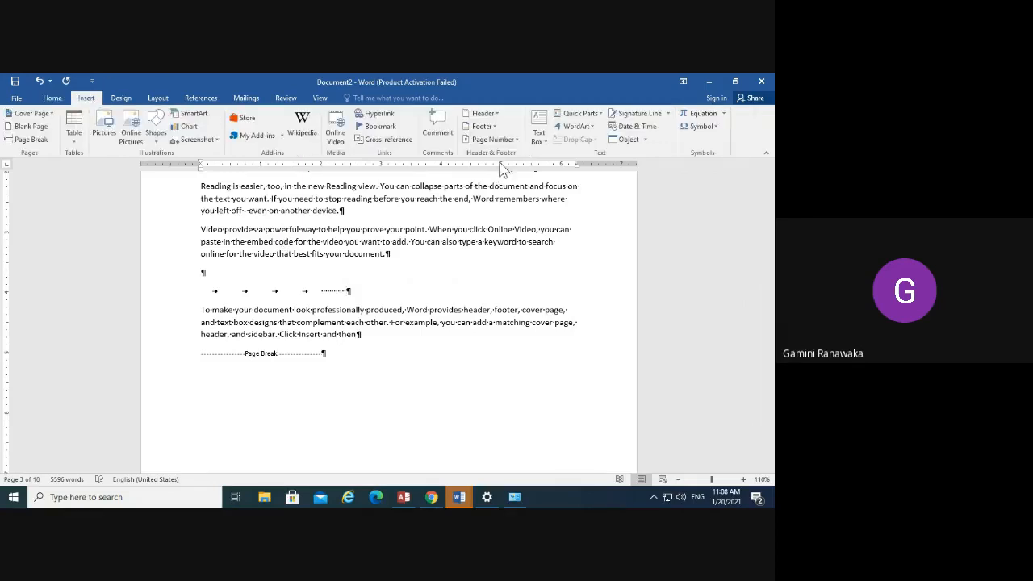
click(517, 140)
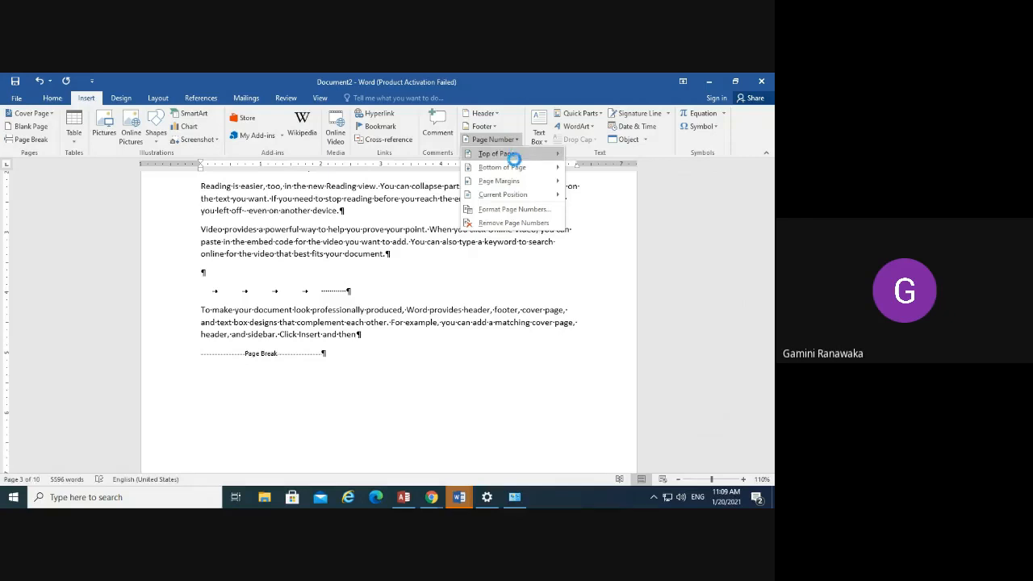
mouse_move(511, 171)
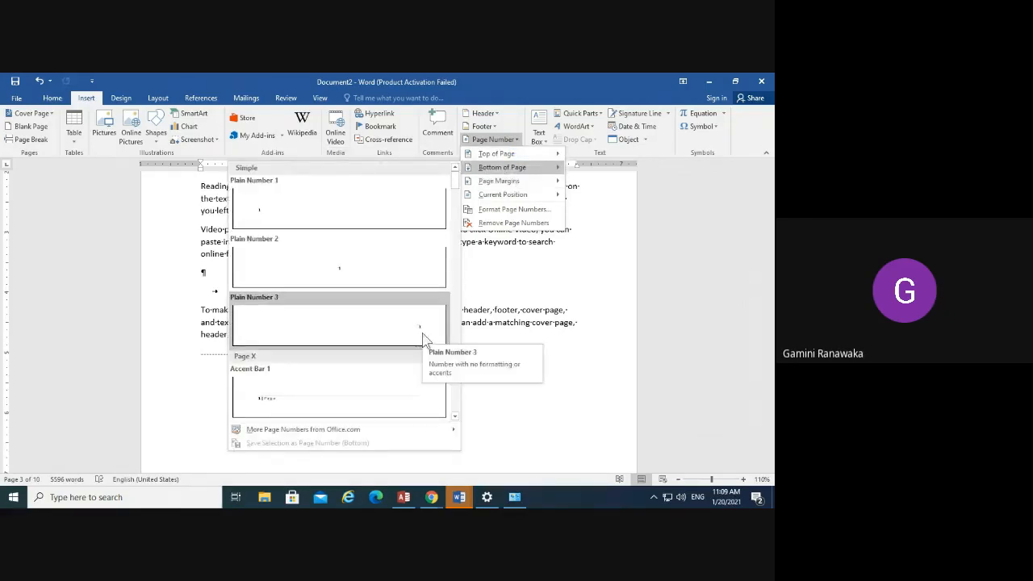
click(425, 339)
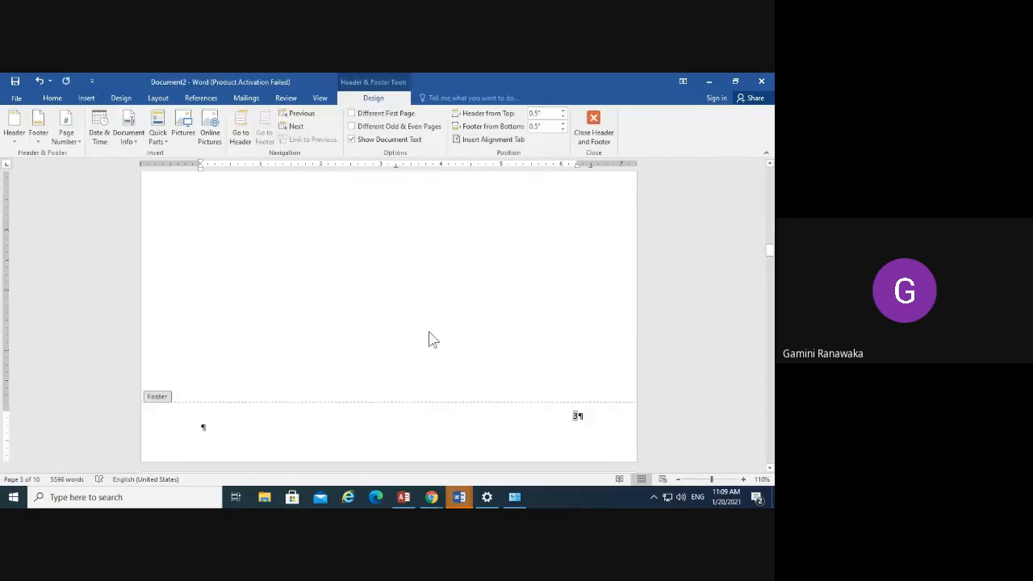
Examine the page numbering across the pages before and after the page break, and return to the body text
scroll(439, 343, up, 20)
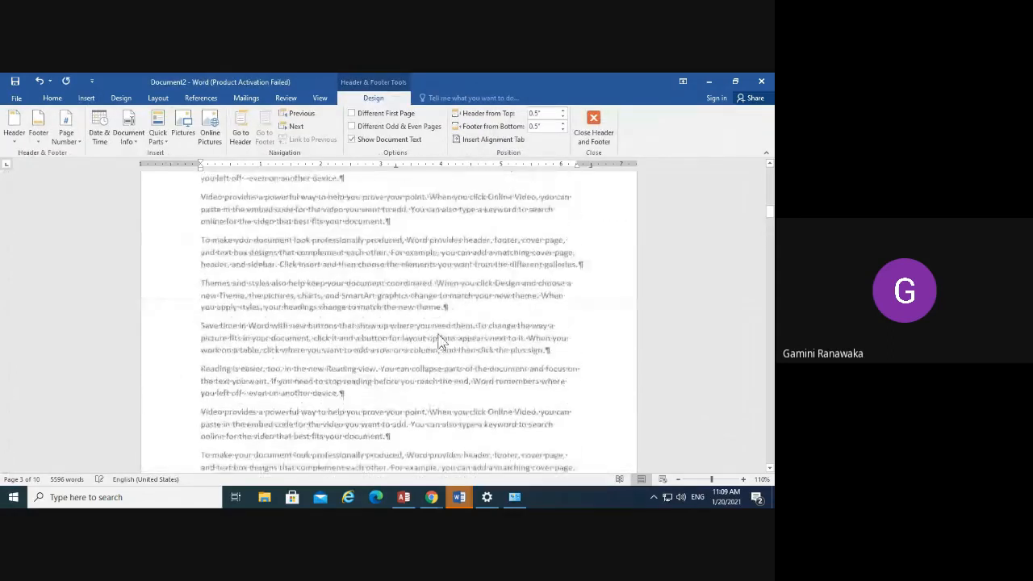
scroll(440, 342, up, 4)
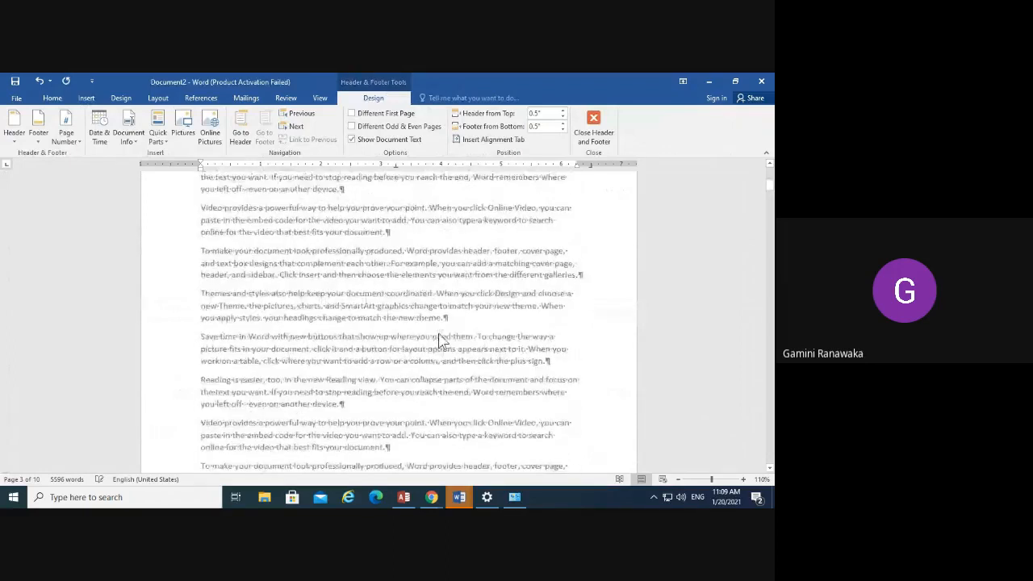
scroll(436, 324, up, 15)
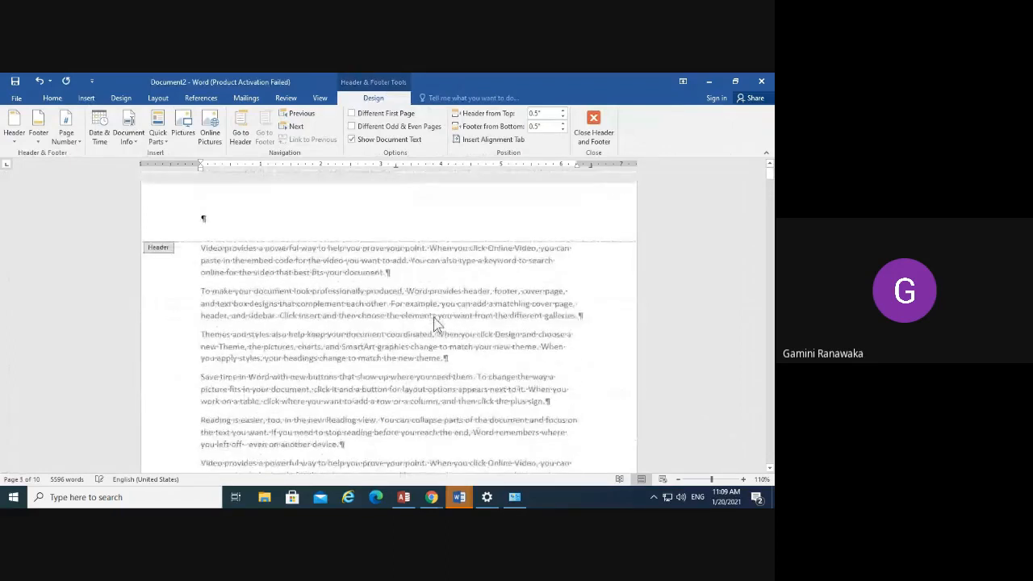
scroll(433, 326, down, 11)
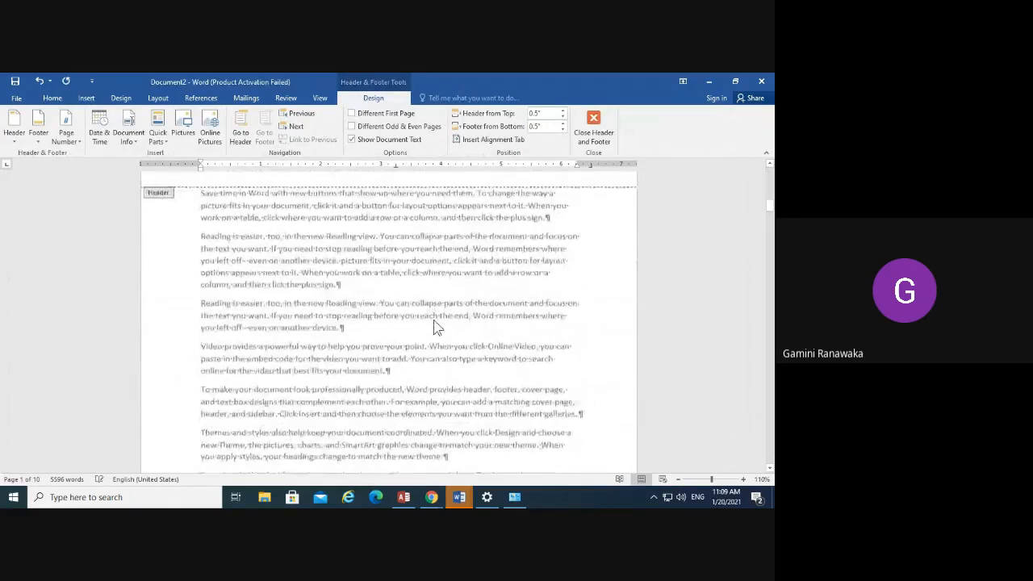
scroll(436, 327, down, 6)
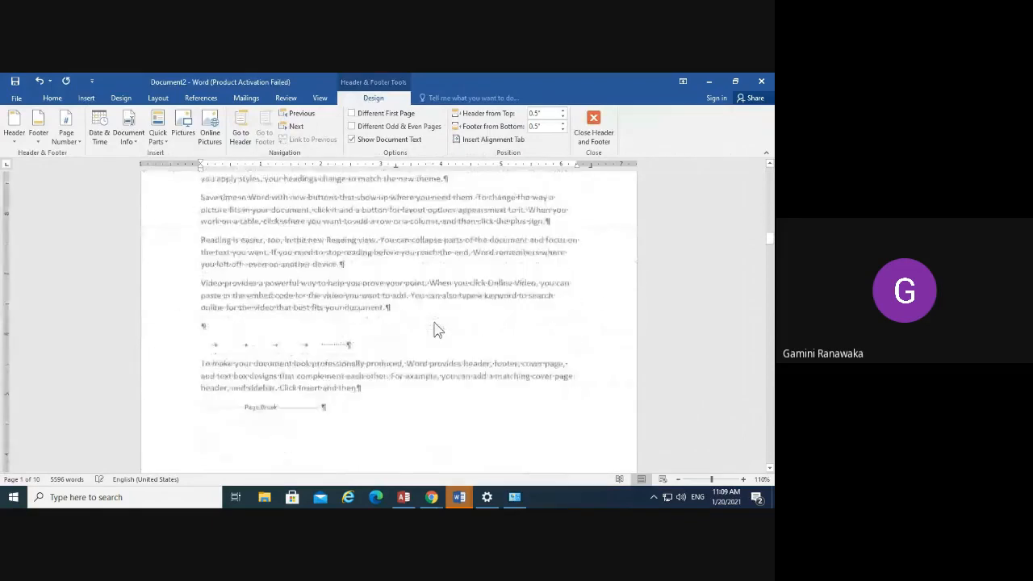
scroll(436, 331, up, 2)
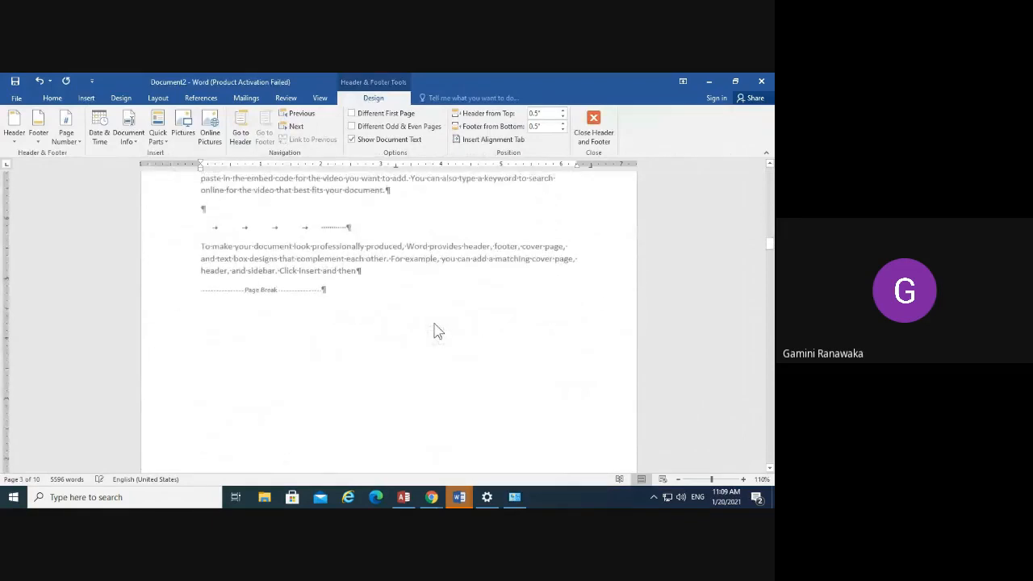
scroll(434, 331, down, 8)
scroll(434, 331, up, 1)
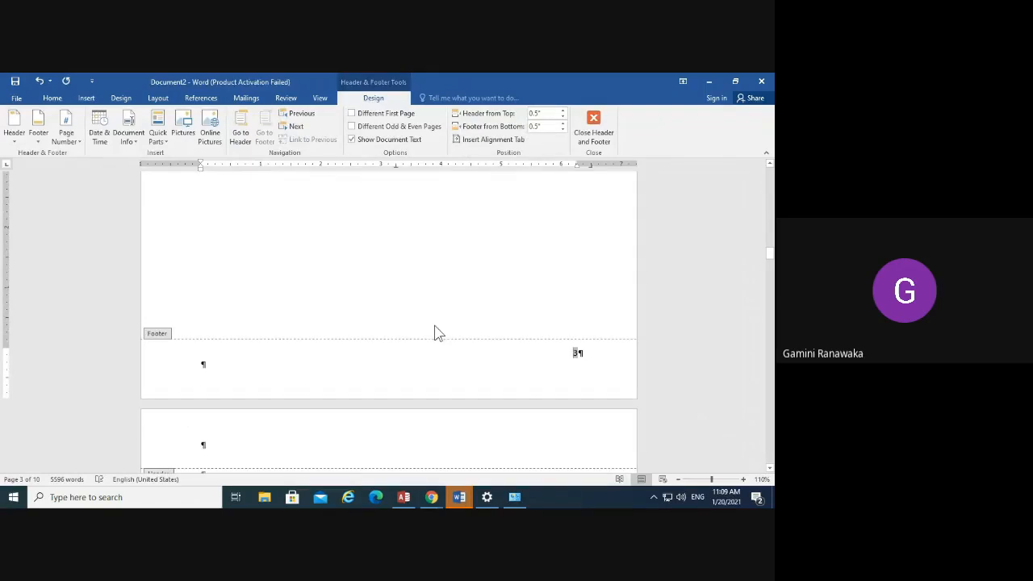
scroll(434, 330, up, 3)
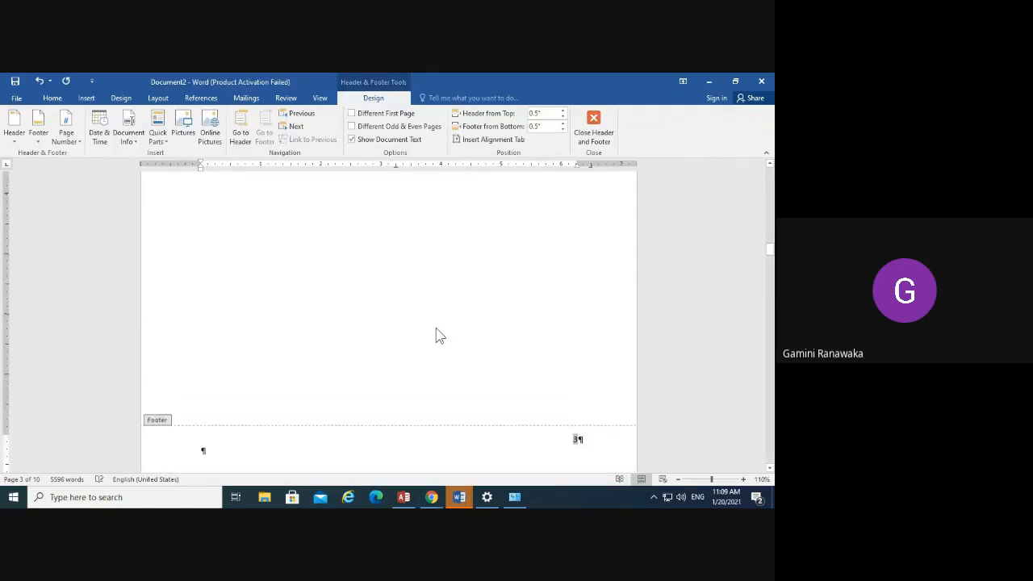
scroll(436, 335, up, 2)
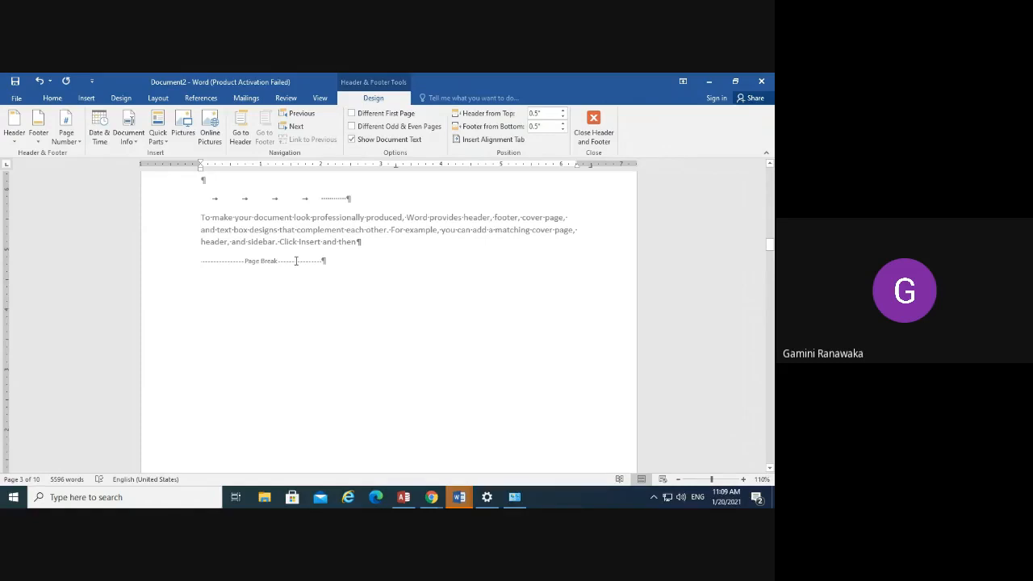
double_click(371, 277)
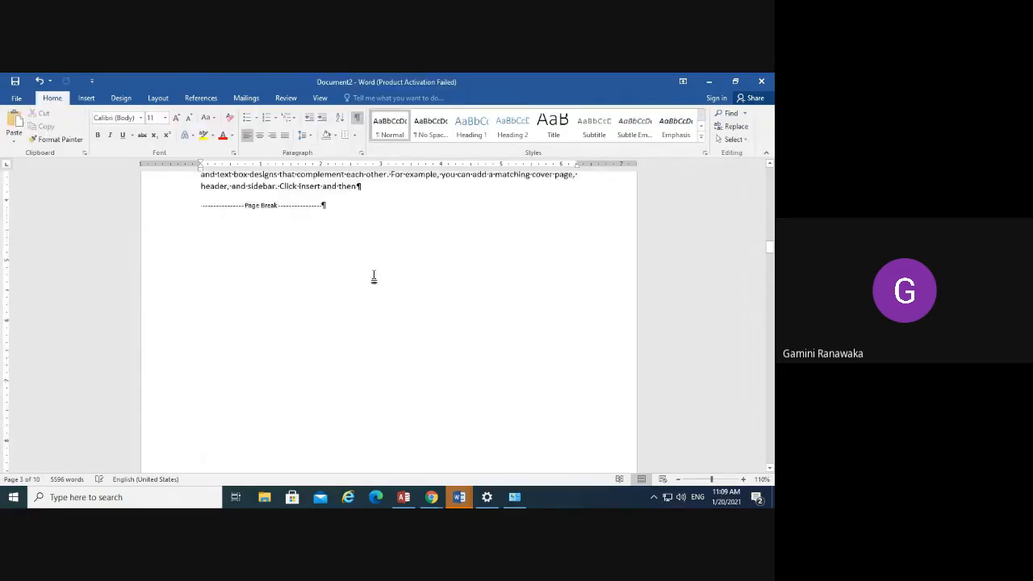
Insert a Next Page section break directly after the page break on page 3
scroll(373, 277, up, 1)
click(330, 264)
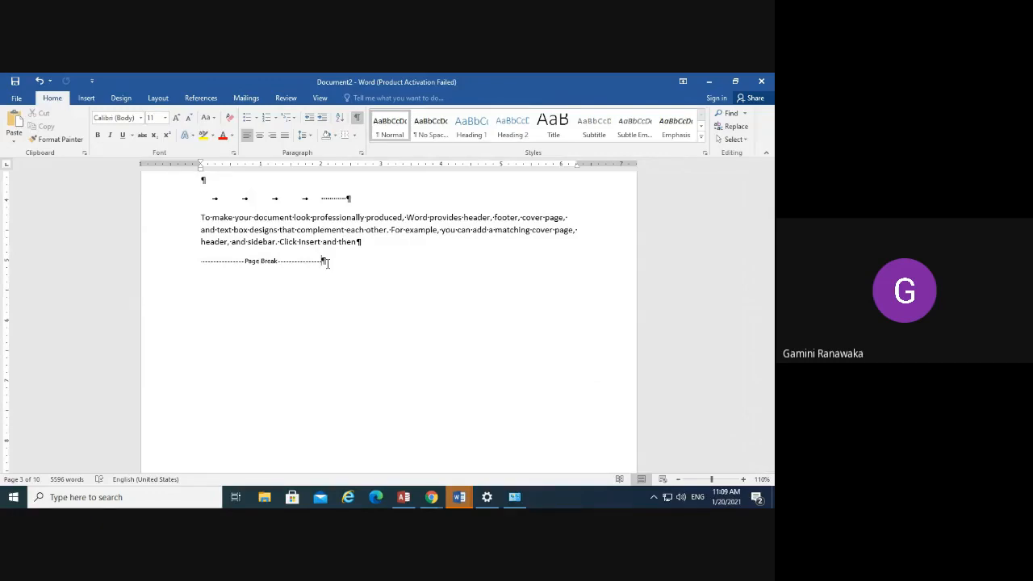
click(159, 99)
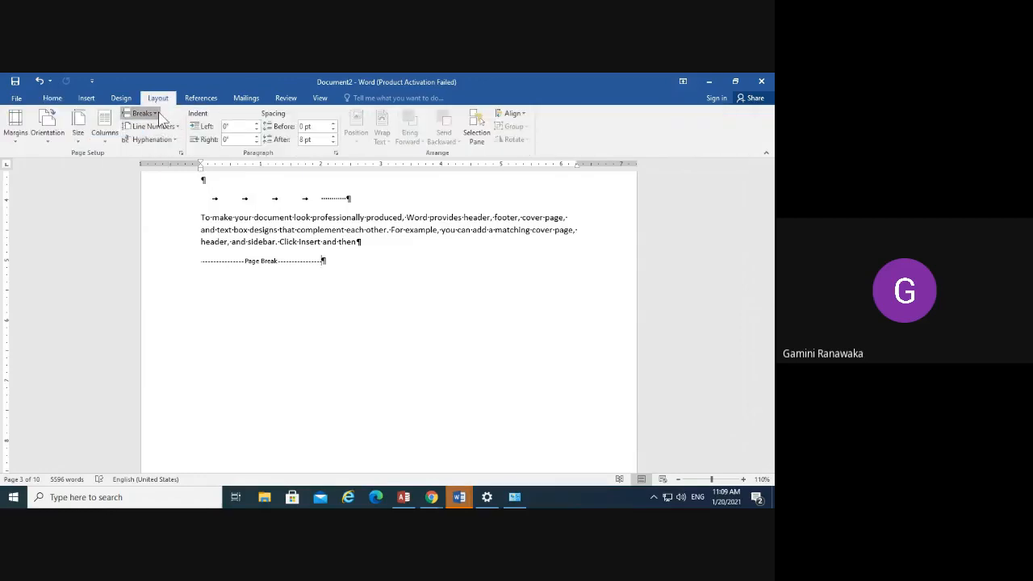
click(144, 114)
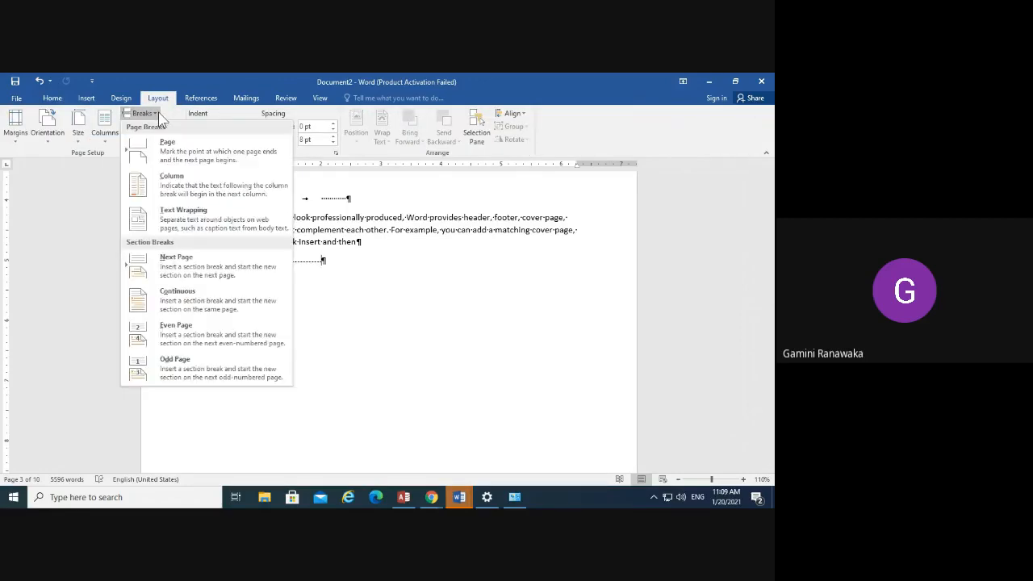
click(189, 266)
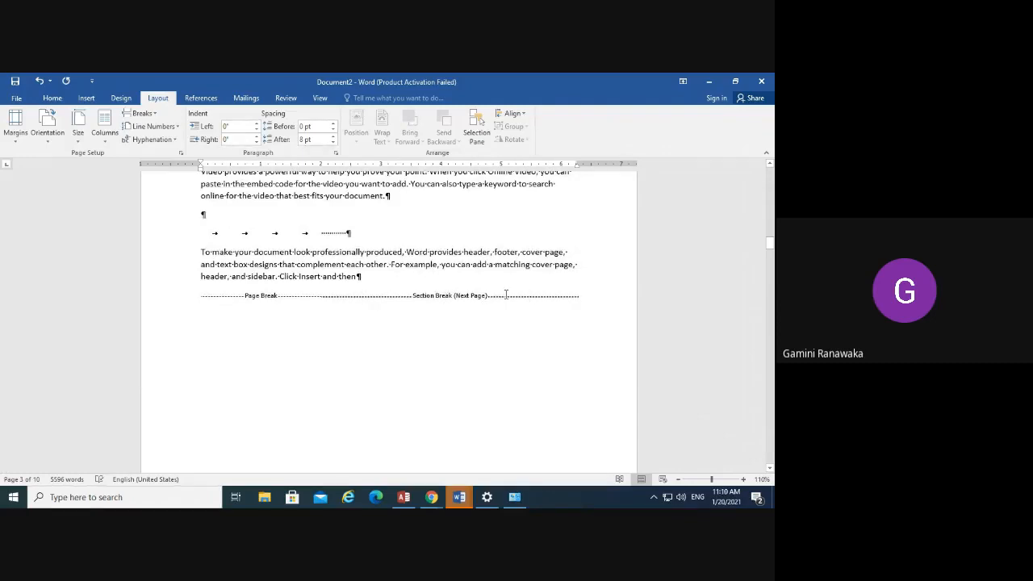
Set the page number format to i, ii, iii for the section before the section break
scroll(505, 293, down, 7)
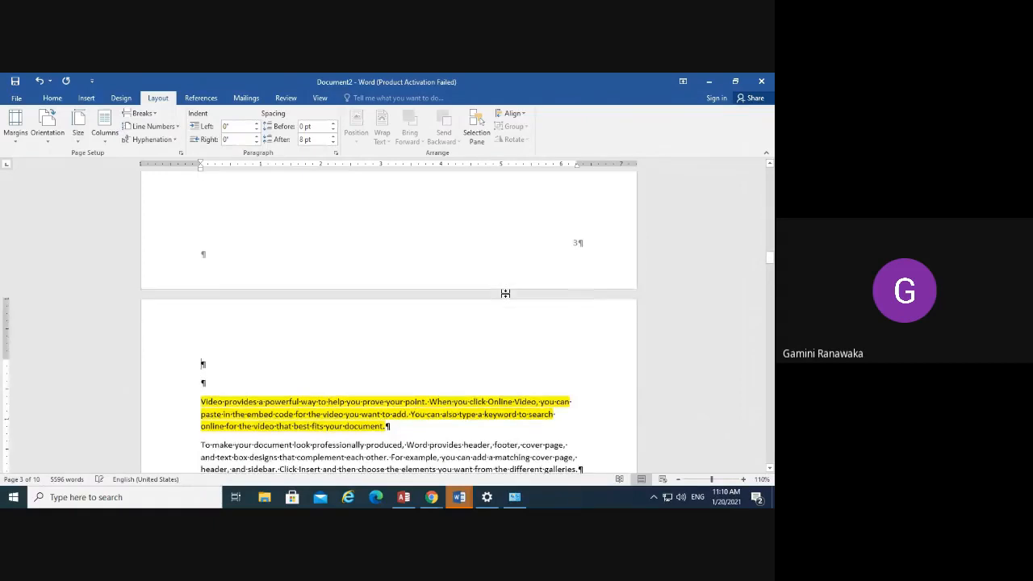
scroll(506, 294, down, 10)
scroll(506, 293, up, 10)
scroll(506, 292, up, 8)
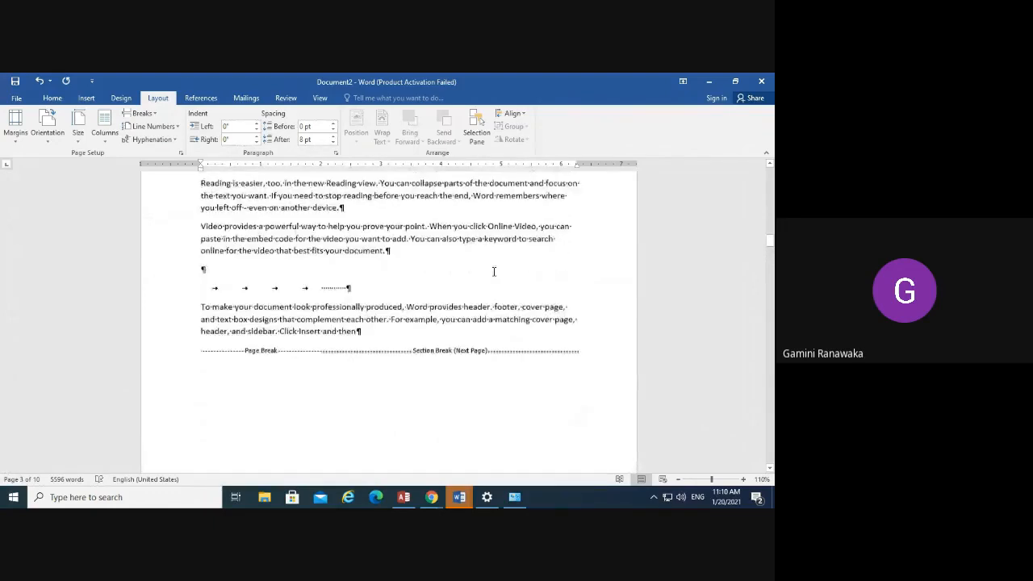
scroll(494, 271, up, 2)
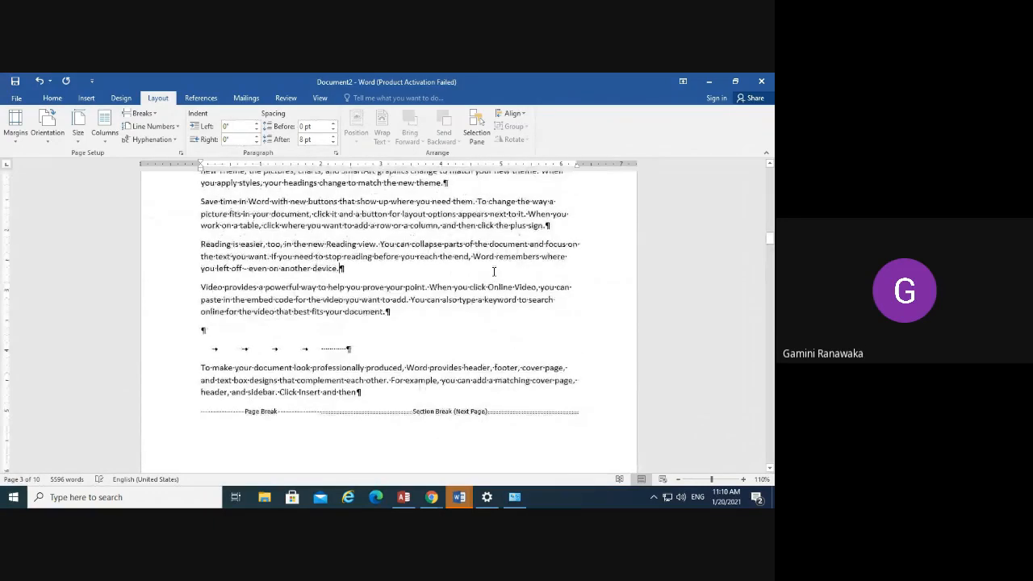
click(85, 99)
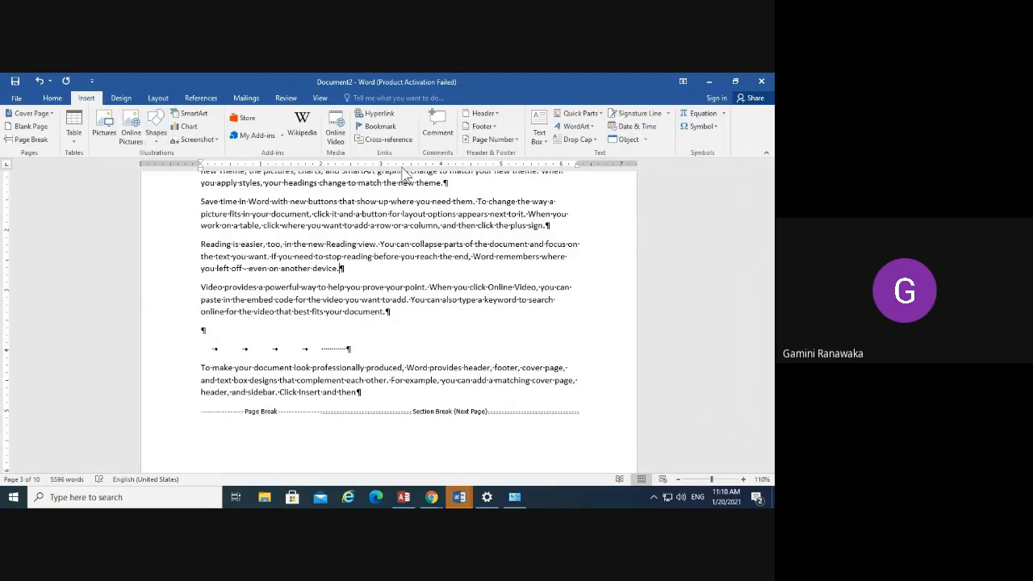
click(518, 141)
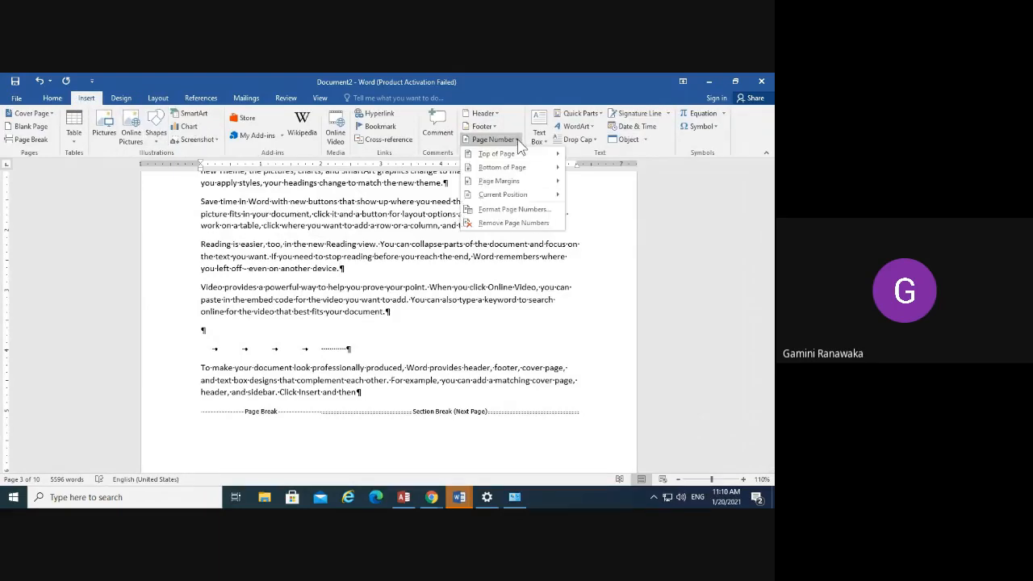
click(511, 209)
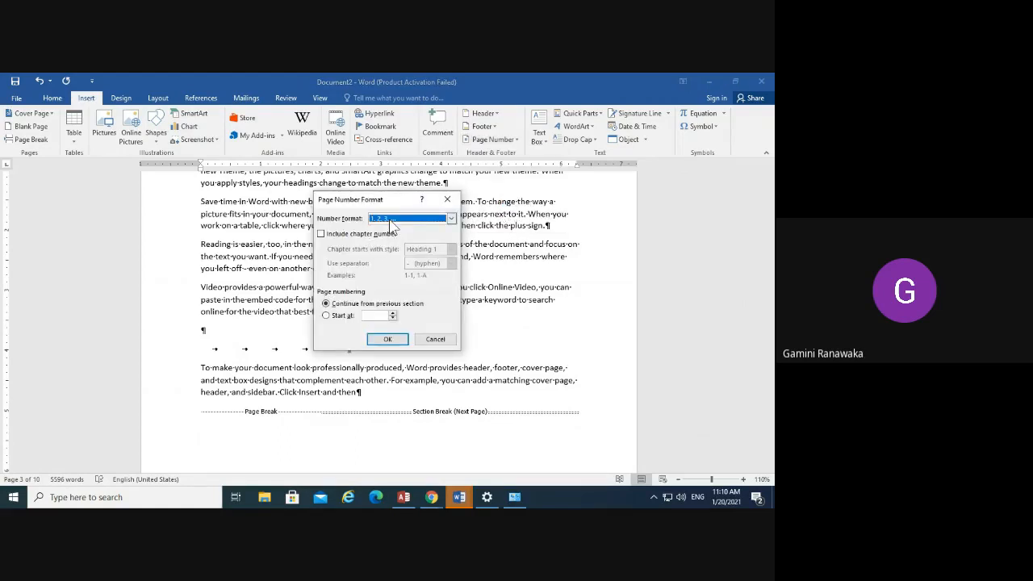
click(392, 220)
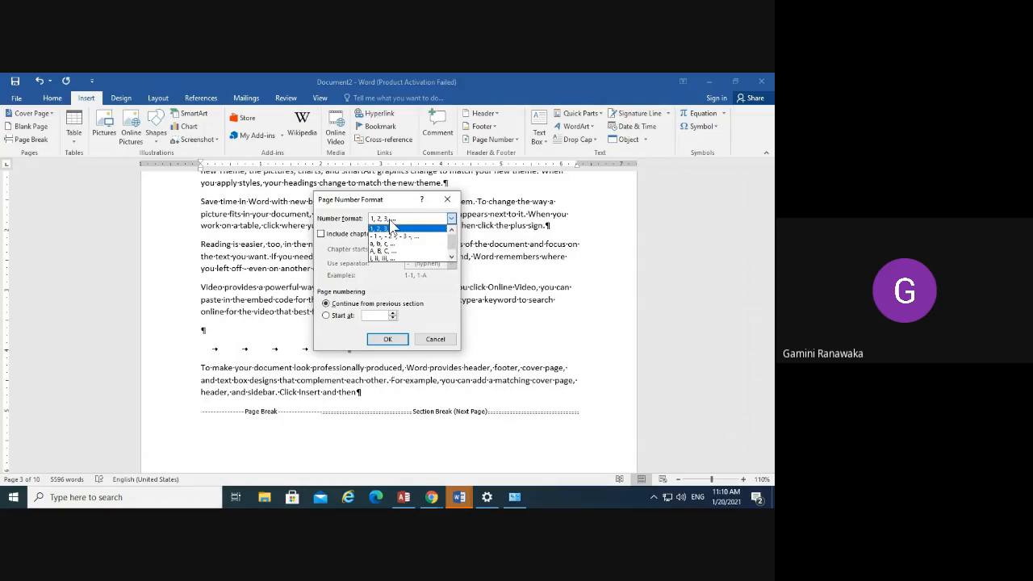
click(386, 258)
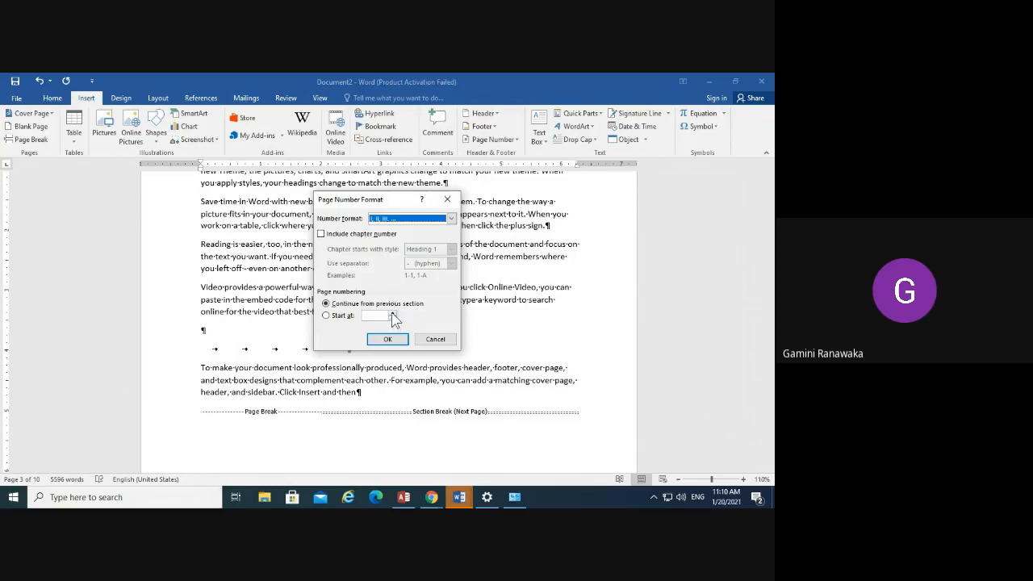
click(388, 340)
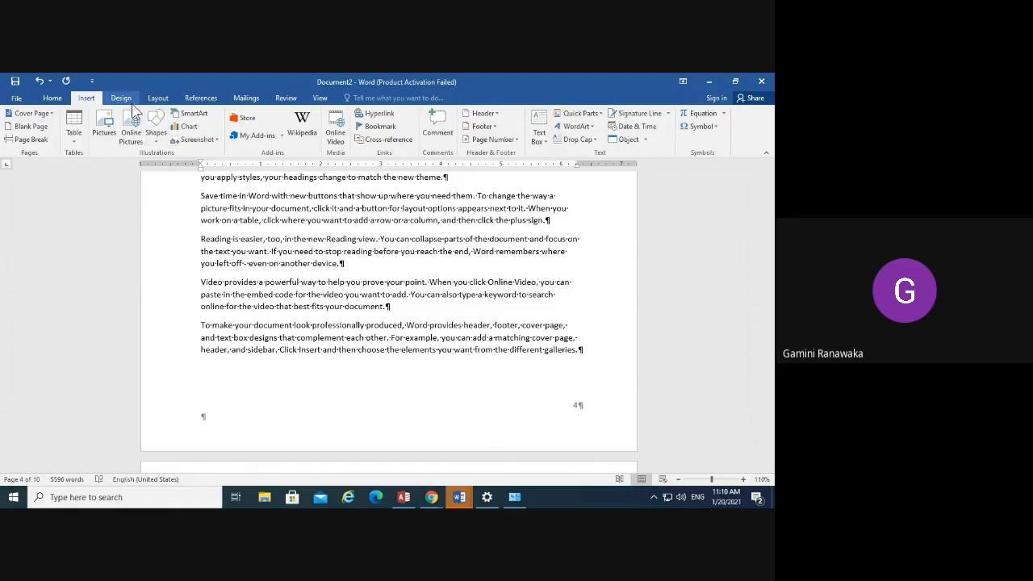
Restart the page numbering at 1 for the section after the section break and check the numbers on its pages
click(517, 143)
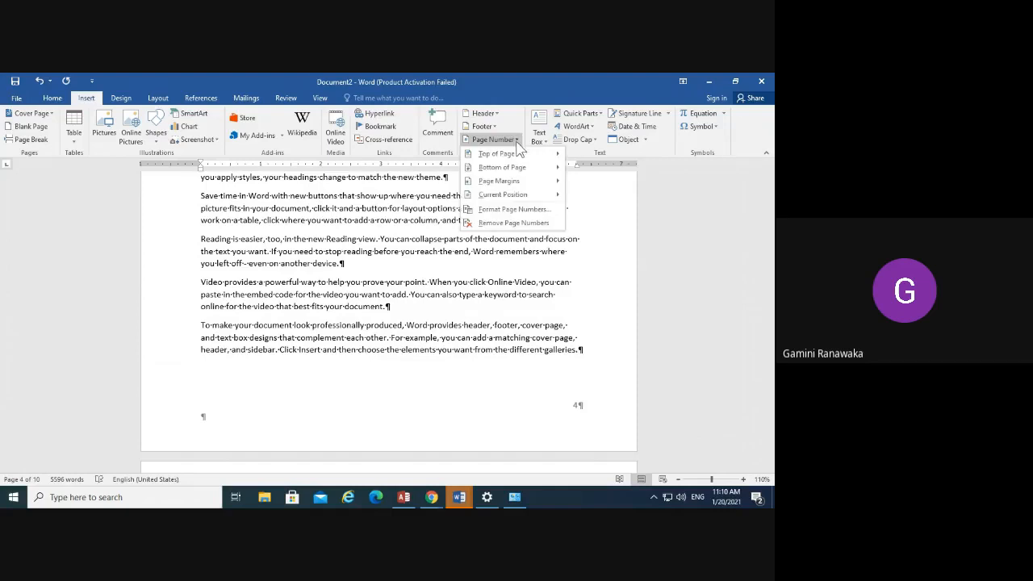
click(517, 212)
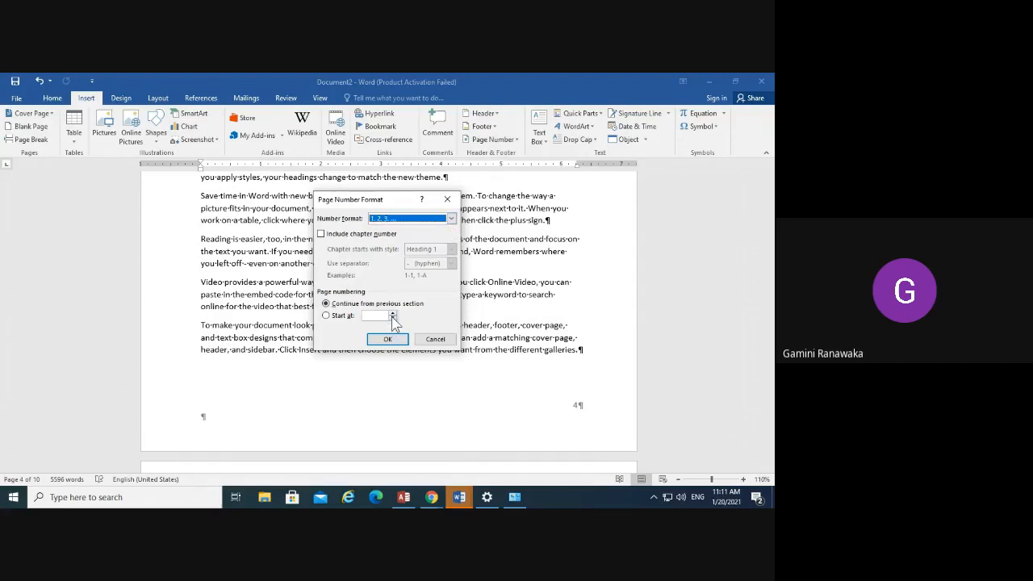
click(393, 316)
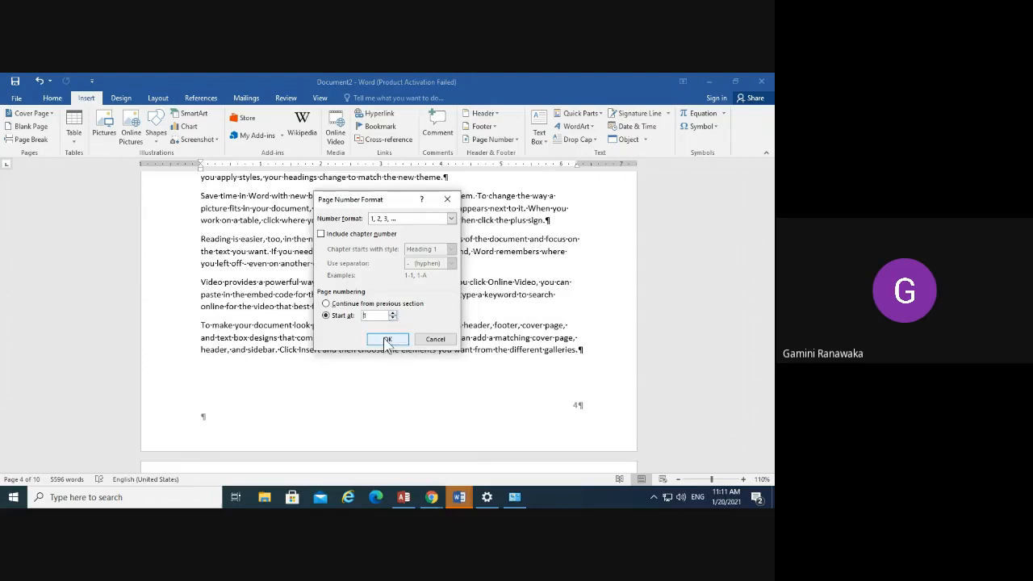
click(387, 339)
scroll(399, 334, down, 4)
scroll(399, 334, down, 10)
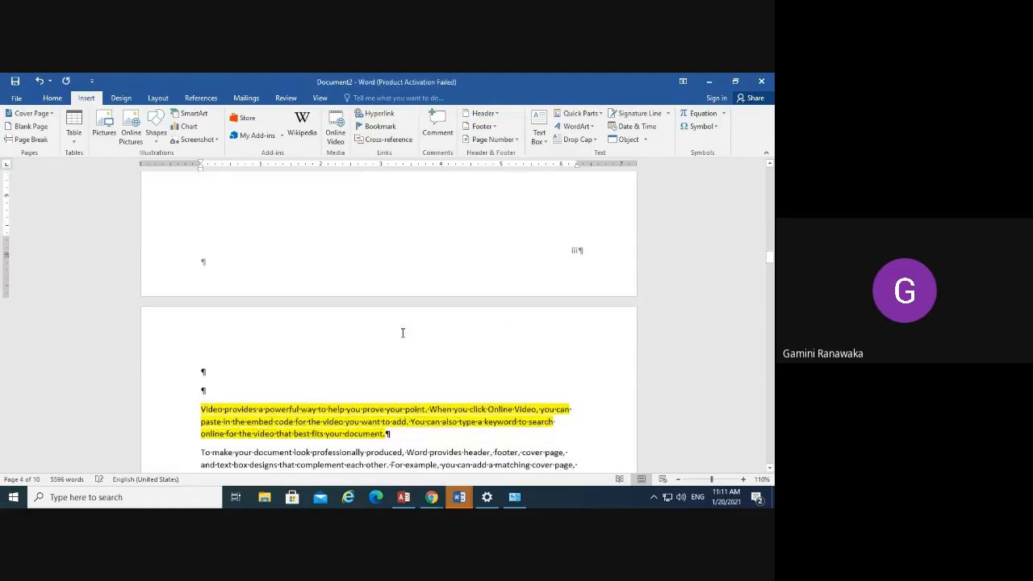
scroll(403, 333, down, 12)
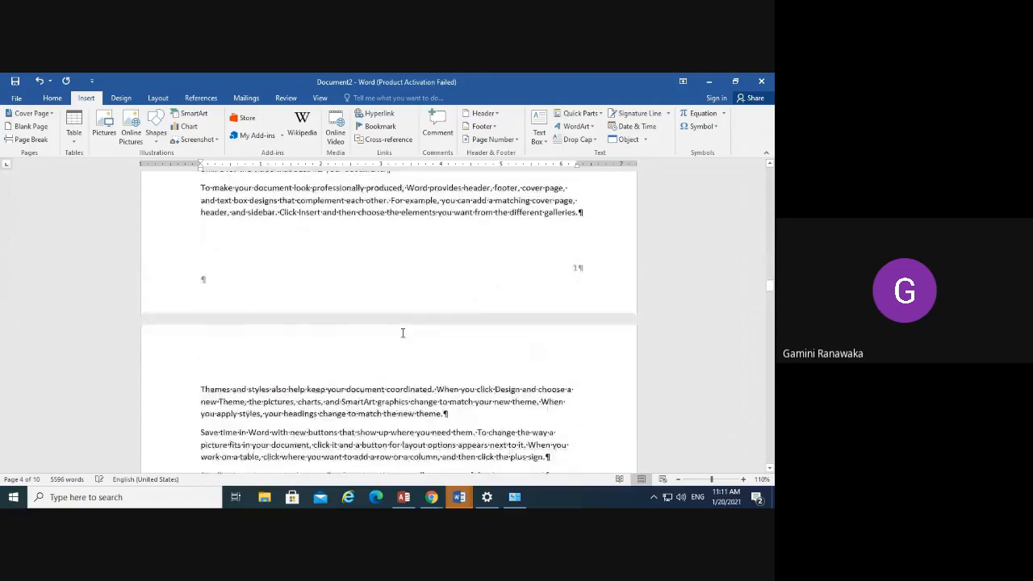
scroll(403, 332, down, 12)
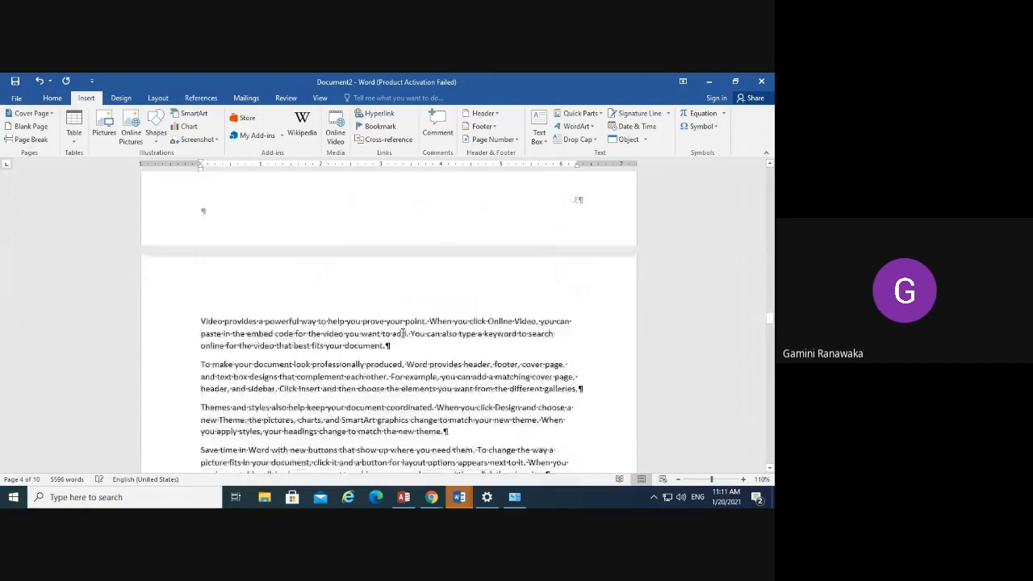
scroll(402, 333, down, 5)
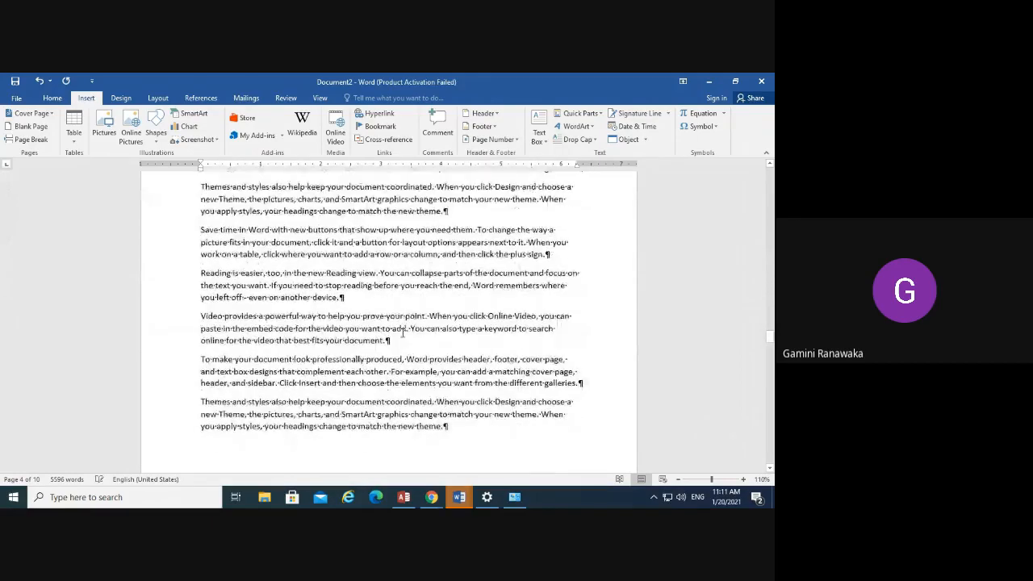
Hide the formatting marks and review the page numbers on the pages around the section break
click(46, 101)
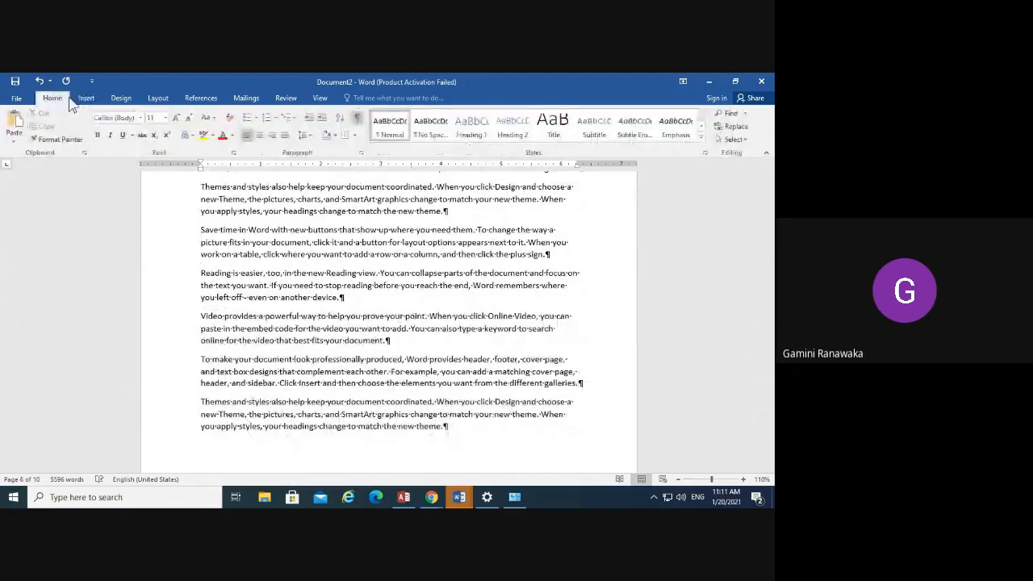
click(357, 117)
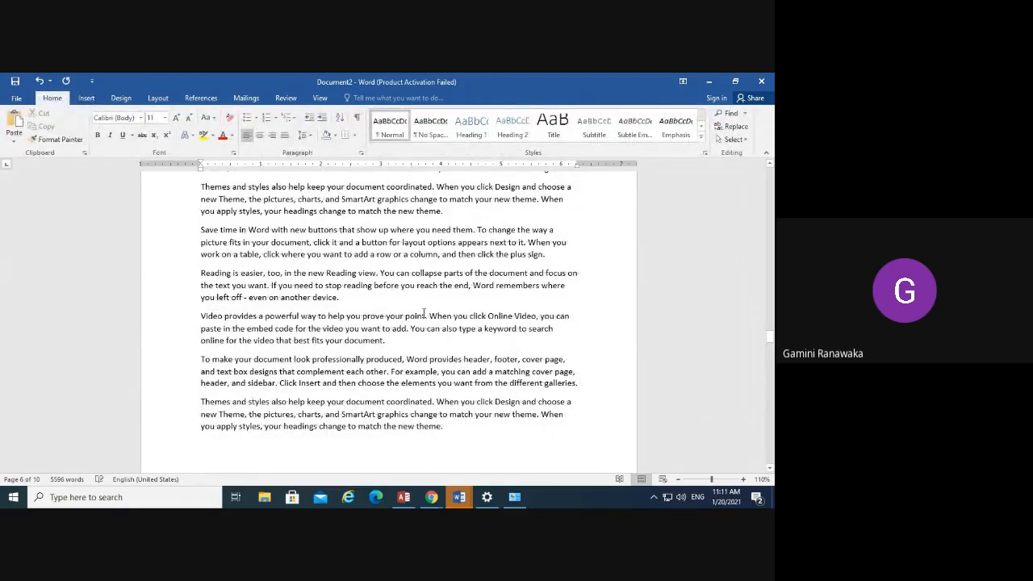
scroll(423, 314, up, 10)
scroll(423, 310, up, 10)
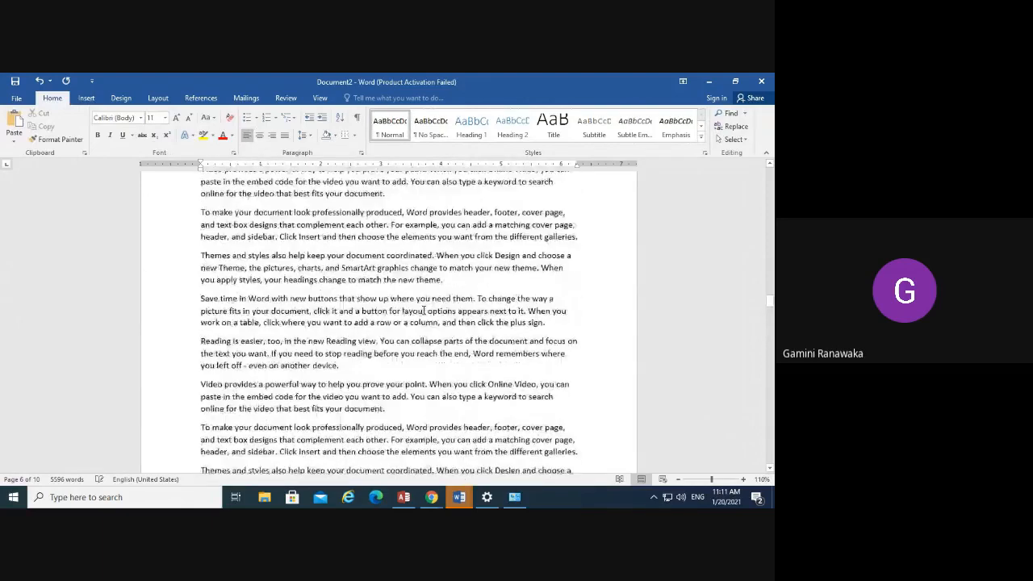
scroll(424, 313, down, 4)
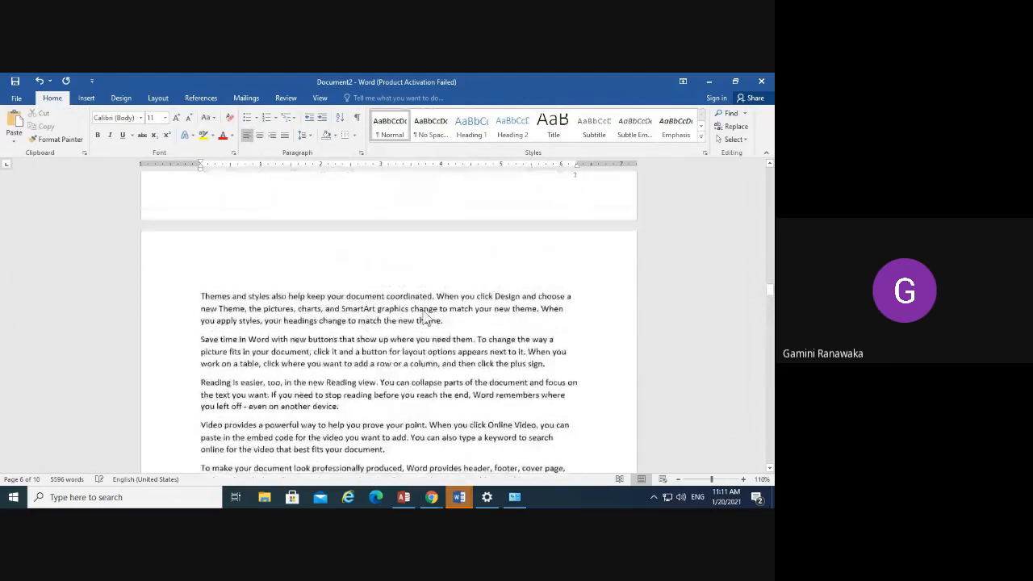
scroll(423, 310, down, 10)
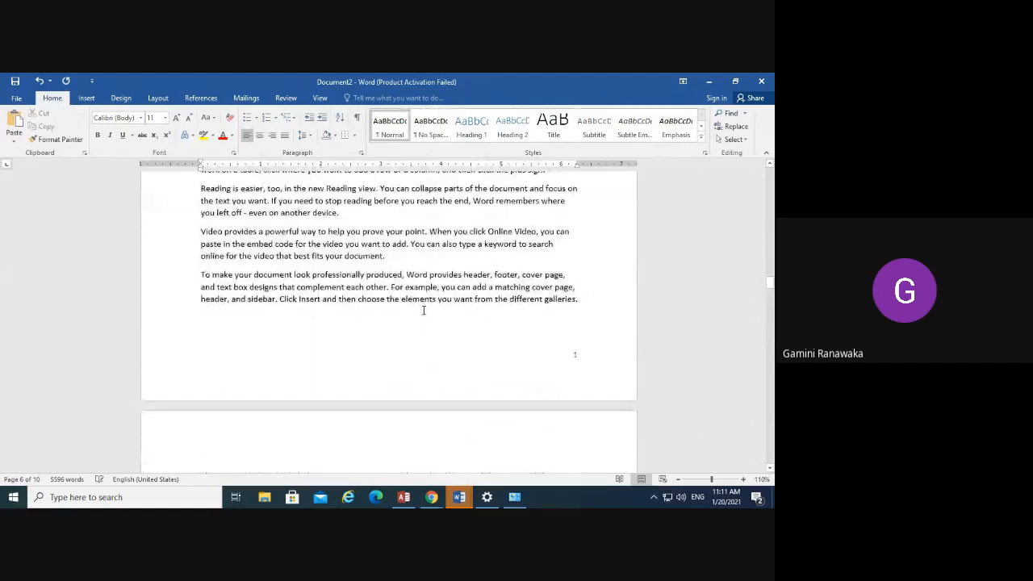
scroll(422, 310, up, 12)
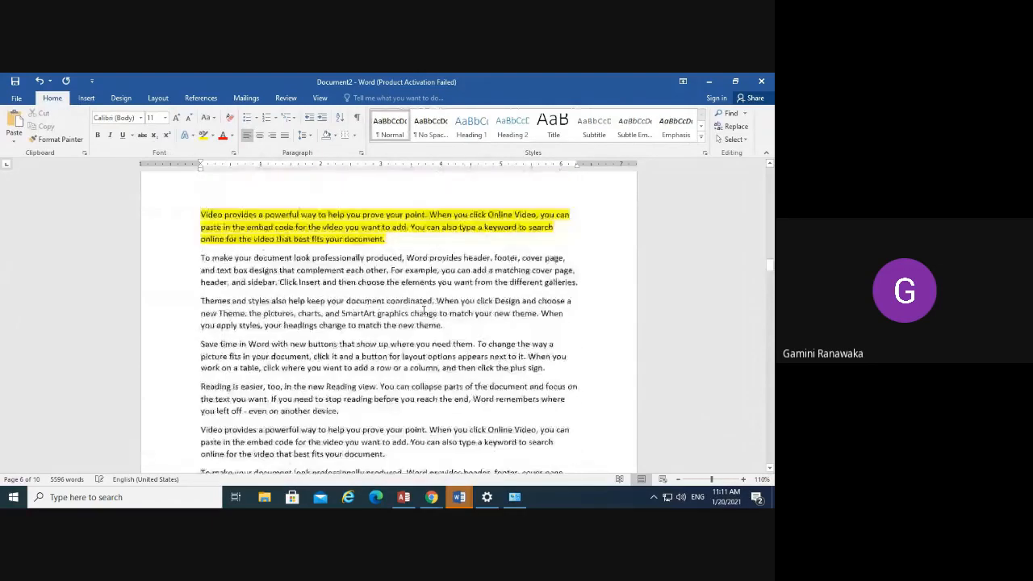
scroll(423, 309, up, 5)
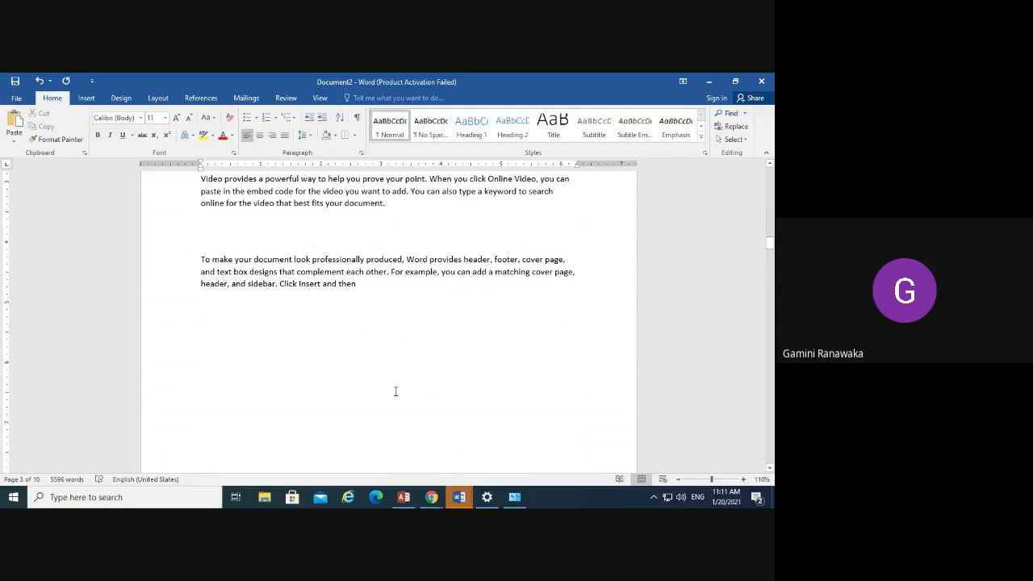
Switch to the Google Meet call in Chrome and stop the meeting recording
mouse_move(440, 500)
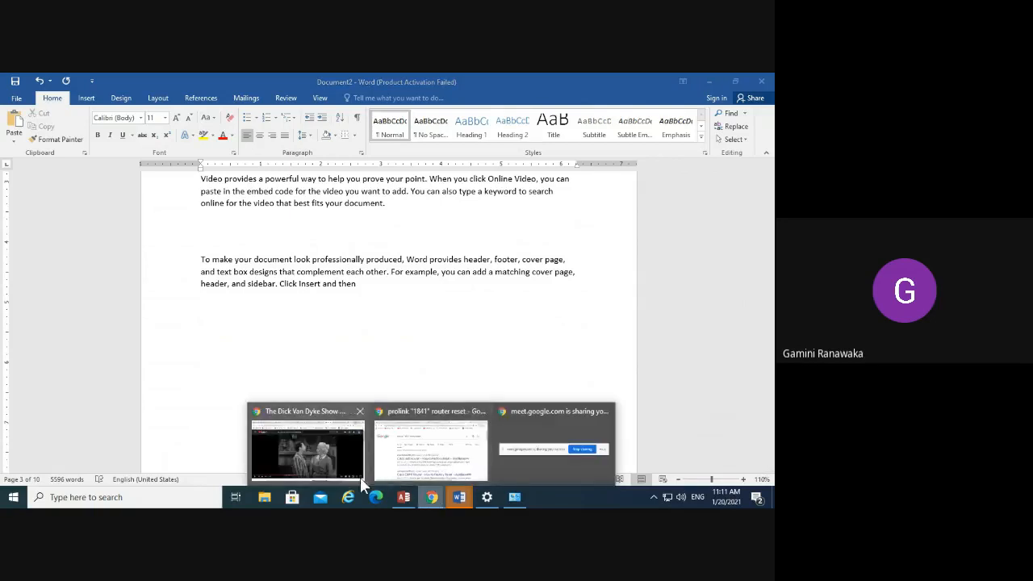
click(421, 474)
click(432, 96)
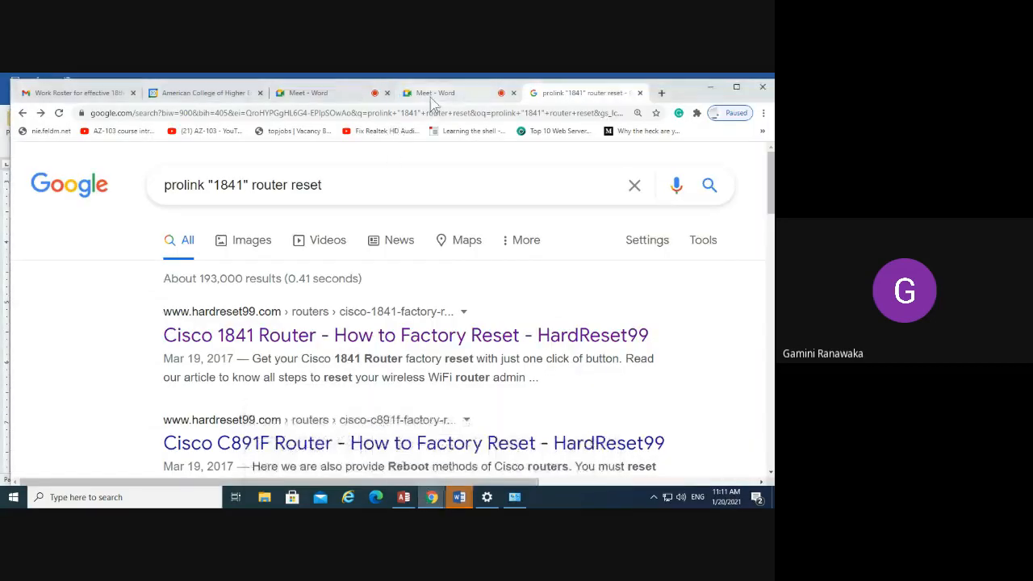
click(759, 461)
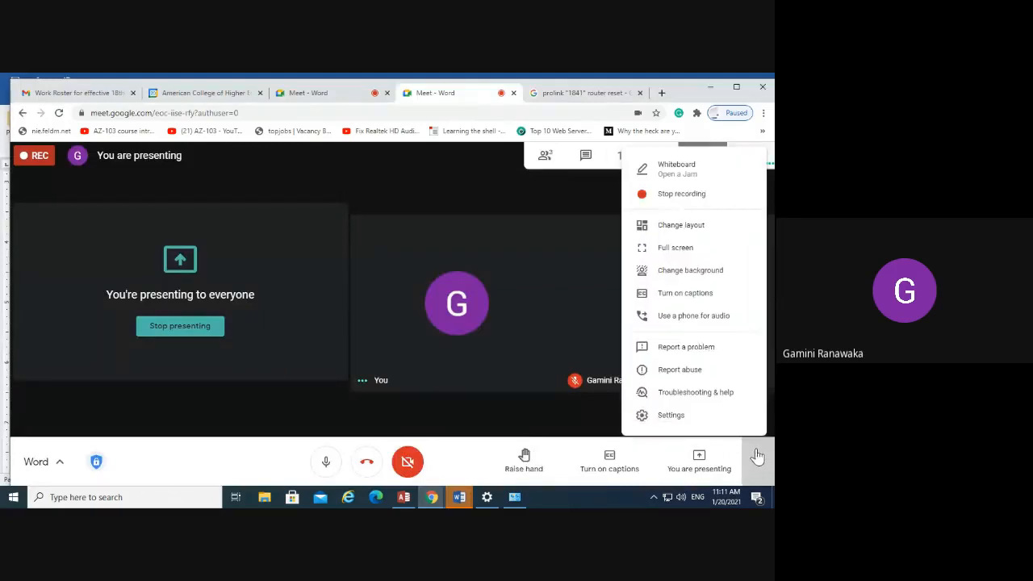
click(672, 196)
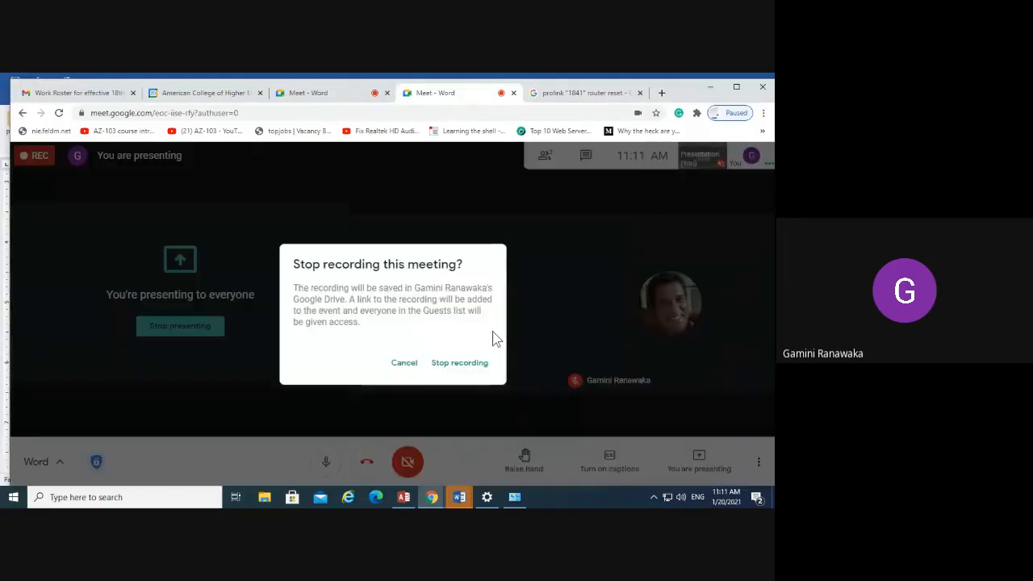